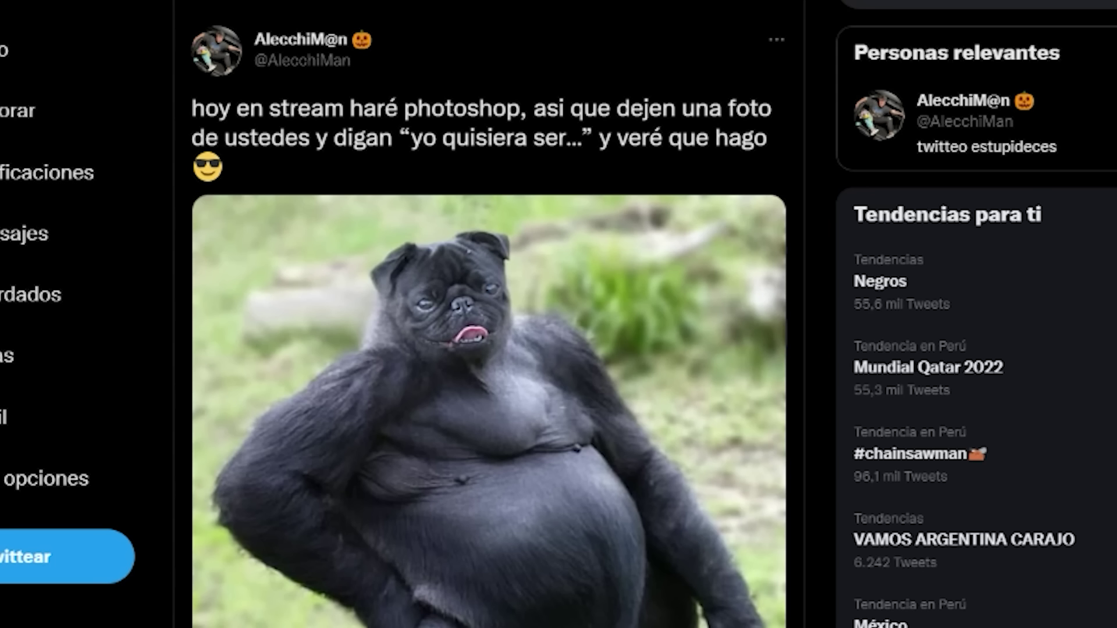
- Scroll past the pug-gorilla photo into the tweet's replies with followers' photos
{"action": "scroll", "coordinate": [1012, 249], "scroll_direction": "down", "scroll_amount": 5}
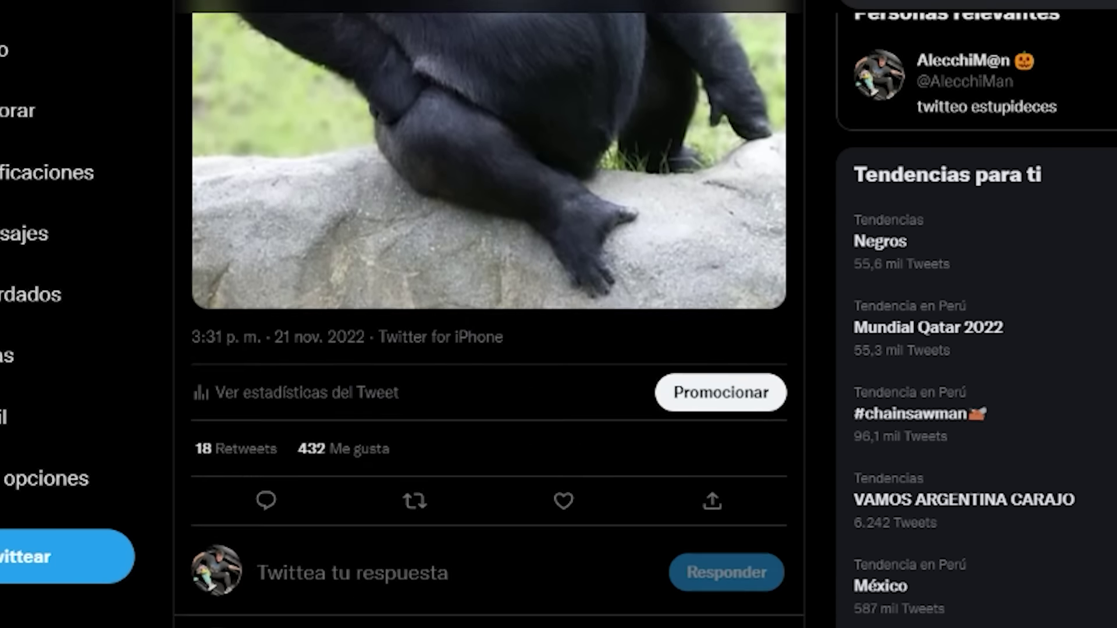
{"action": "scroll", "coordinate": [1012, 249], "scroll_direction": "down", "scroll_amount": 10}
{"action": "scroll", "coordinate": [1013, 250], "scroll_direction": "down", "scroll_amount": 8}
{"action": "scroll", "coordinate": [1012, 249], "scroll_direction": "down", "scroll_amount": 10}
{"action": "scroll", "coordinate": [1012, 249], "scroll_direction": "down", "scroll_amount": 5}
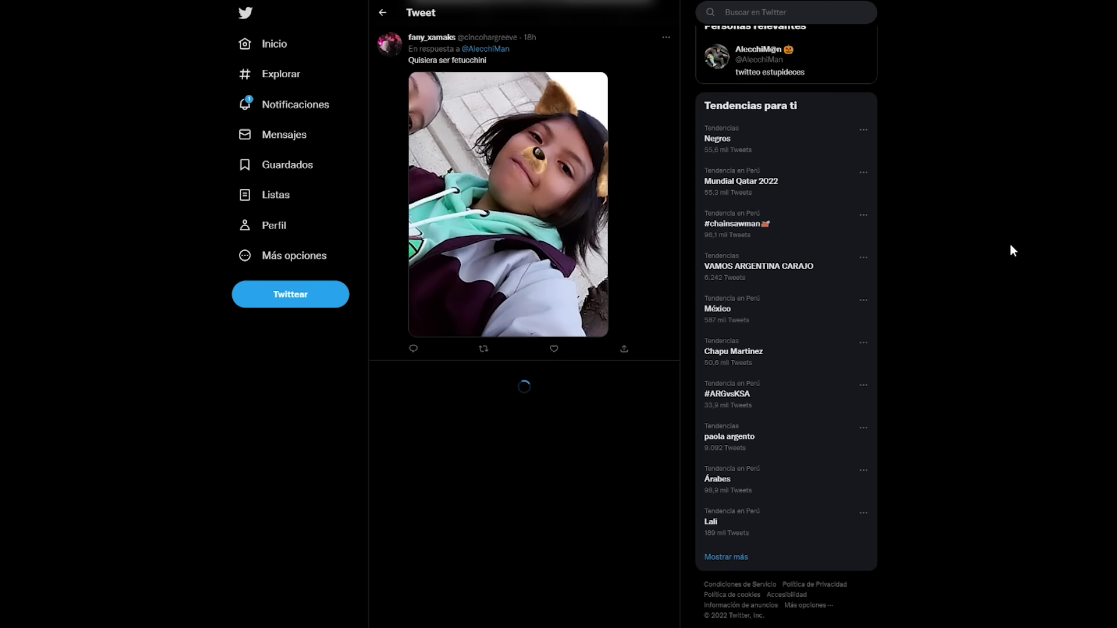
{"action": "scroll", "coordinate": [1012, 249], "scroll_direction": "down", "scroll_amount": 5}
{"action": "scroll", "coordinate": [636, 404], "scroll_direction": "down", "scroll_amount": 5}
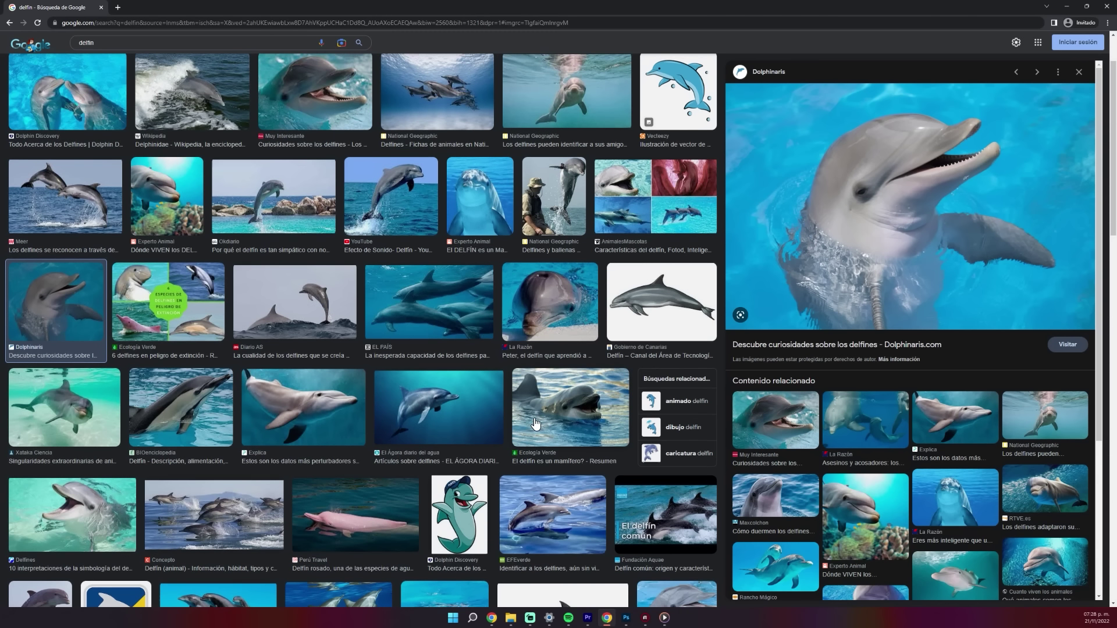
- Browse the Google Images dolphin results, previewing another smiling dolphin photo
{"action": "scroll", "coordinate": [539, 418], "scroll_direction": "up", "scroll_amount": 2}
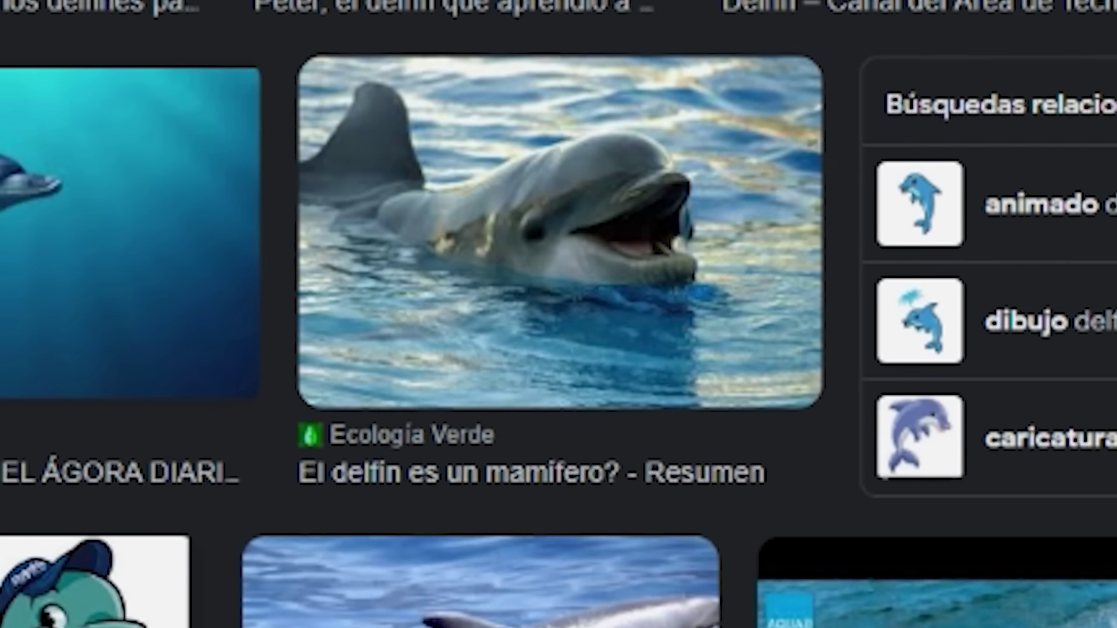
{"action": "key", "text": "Left"}
{"action": "key", "text": "Left"}
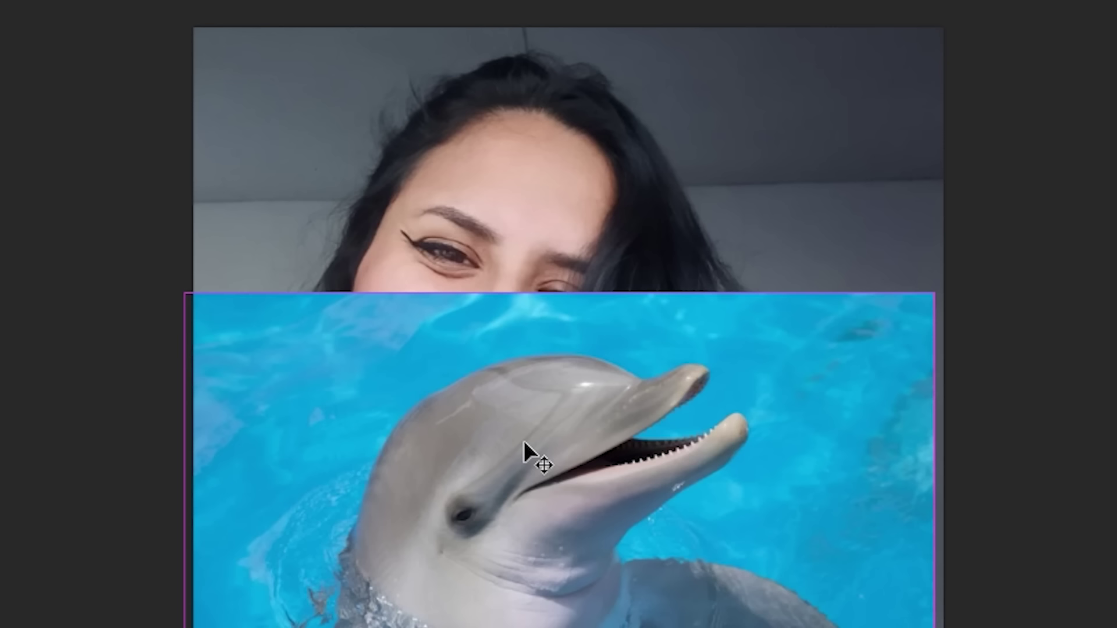
- Flip the dolphin layer horizontally with Free Transform
{"action": "key", "text": "ctrl+t"}
{"action": "right_click", "coordinate": [562, 285]}
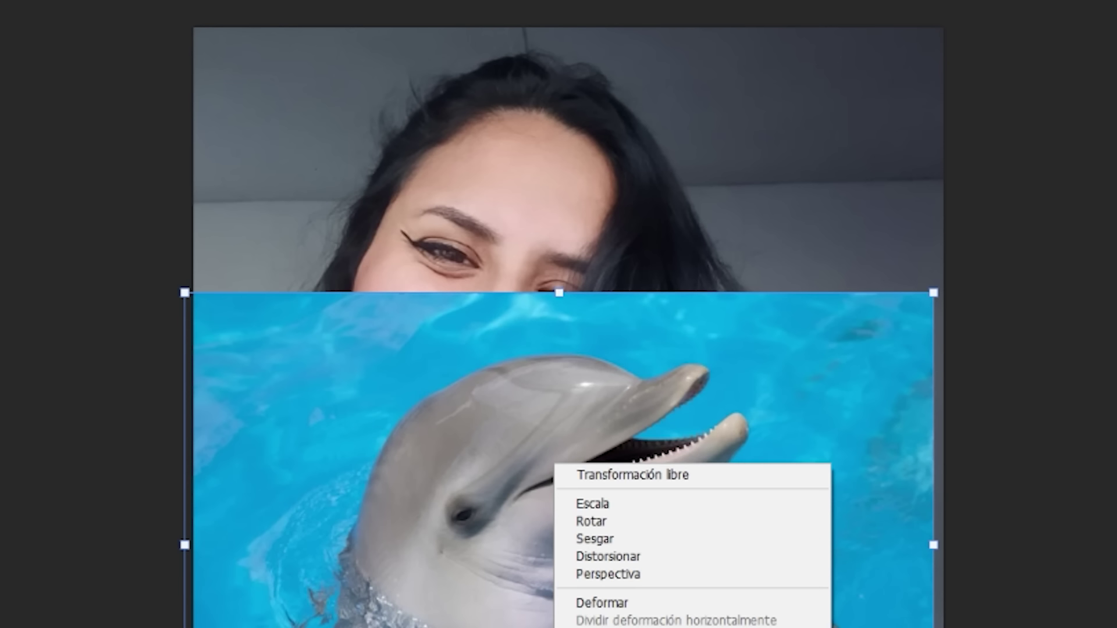
{"action": "left_click", "coordinate": [601, 351]}
{"action": "key", "text": "Return"}
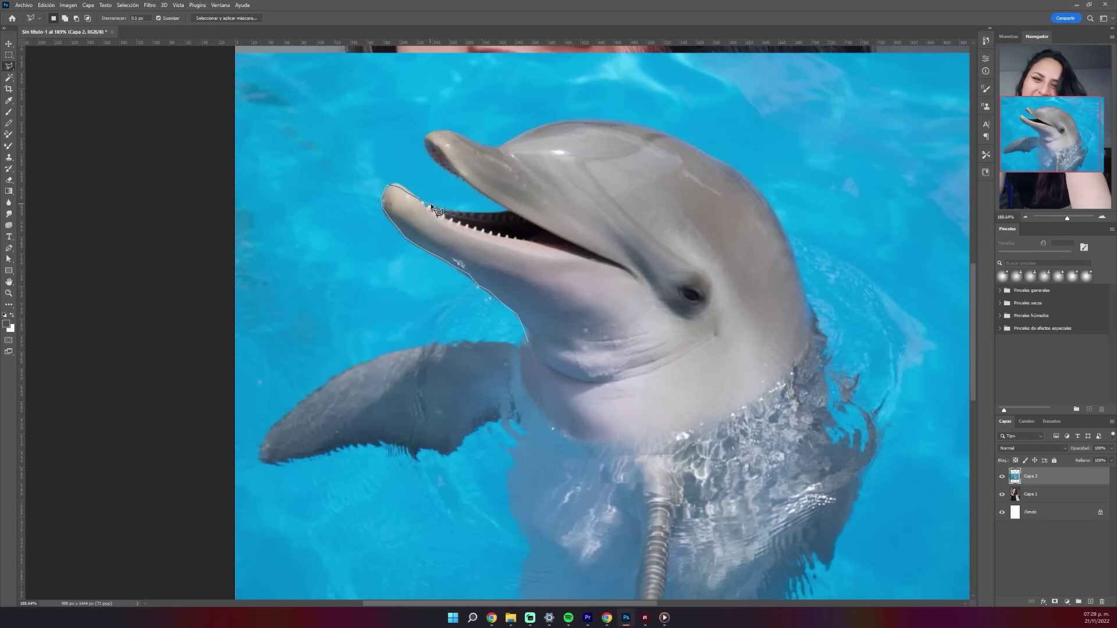
- Trace the dolphin's beak and head with the Polygonal Lasso
{"action": "left_click", "coordinate": [505, 211]}
{"action": "left_click", "coordinate": [424, 137]}
{"action": "left_click", "coordinate": [496, 148]}
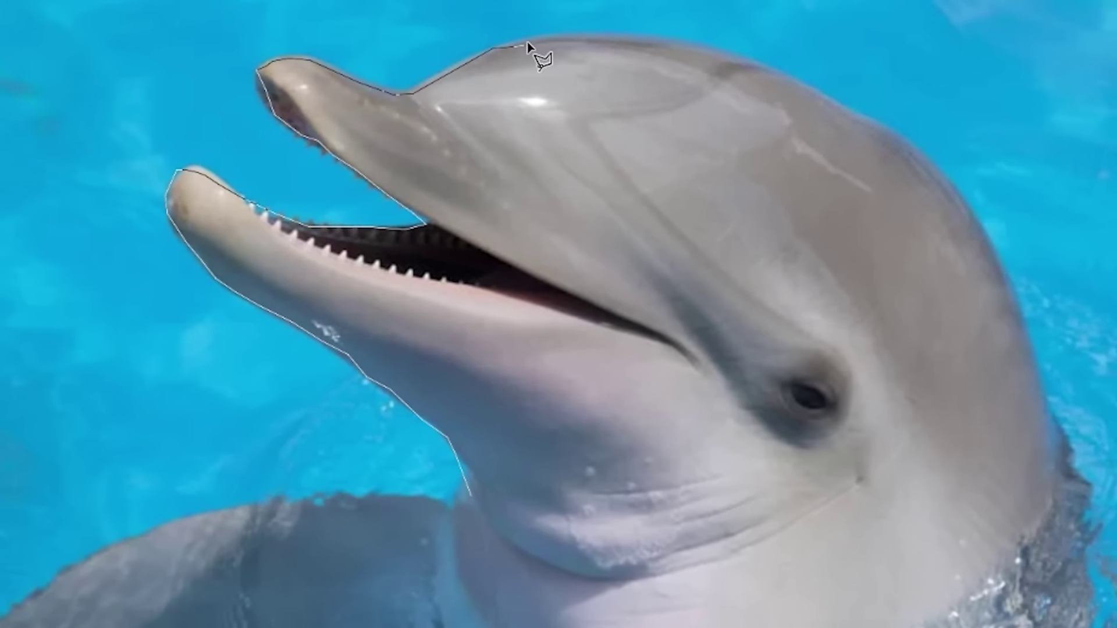
{"action": "left_click", "coordinate": [566, 121]}
{"action": "left_click", "coordinate": [607, 121]}
{"action": "left_click", "coordinate": [725, 166]}
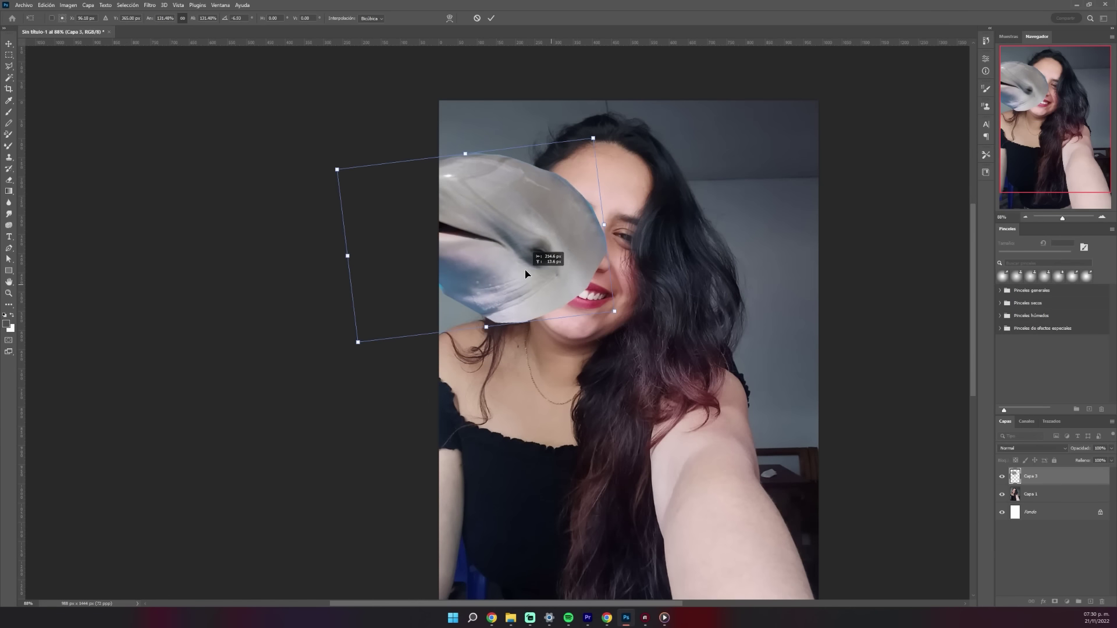
- Move the dolphin head over the woman's face and Liquify its top upward
{"action": "left_click_drag", "start_coordinate": [566, 278], "coordinate": [591, 294]}
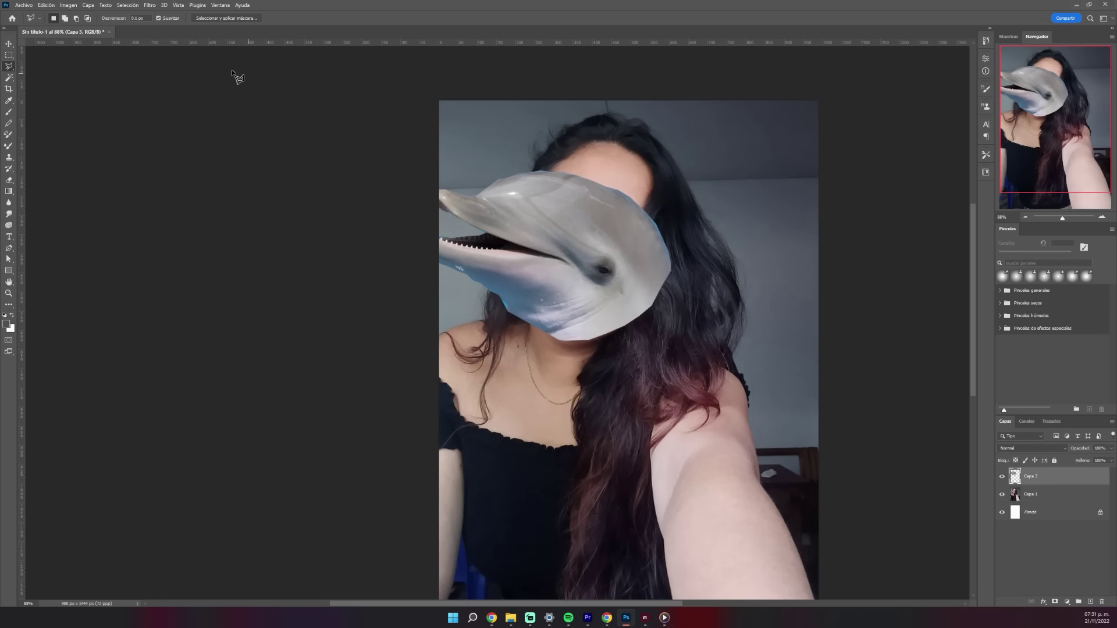
{"action": "left_click", "coordinate": [150, 5]}
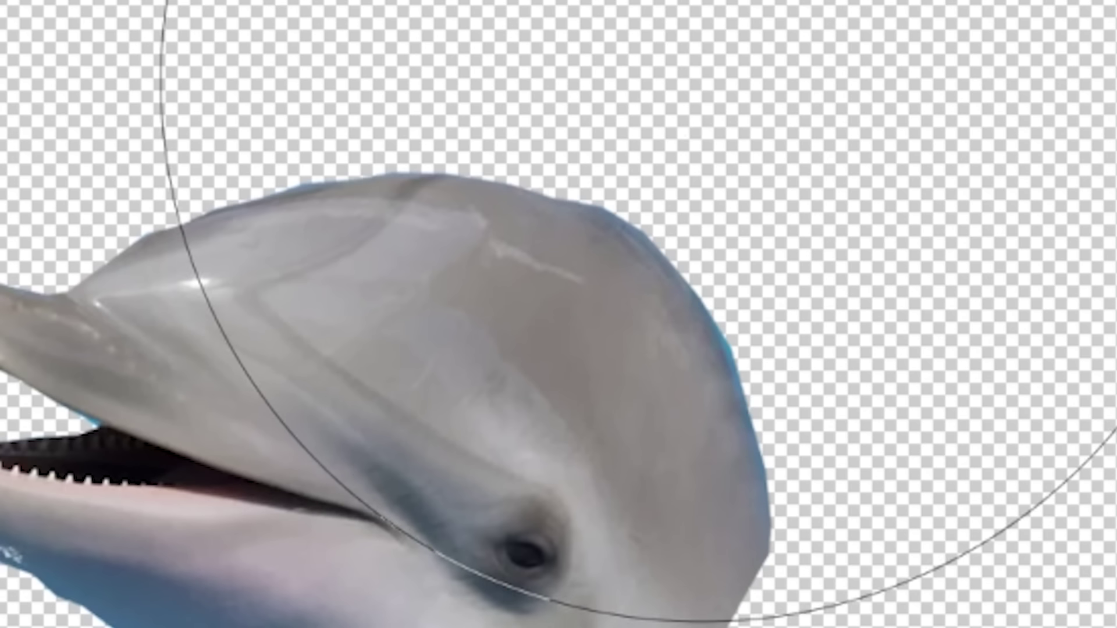
{"action": "left_click_drag", "start_coordinate": [483, 174], "coordinate": [483, 128]}
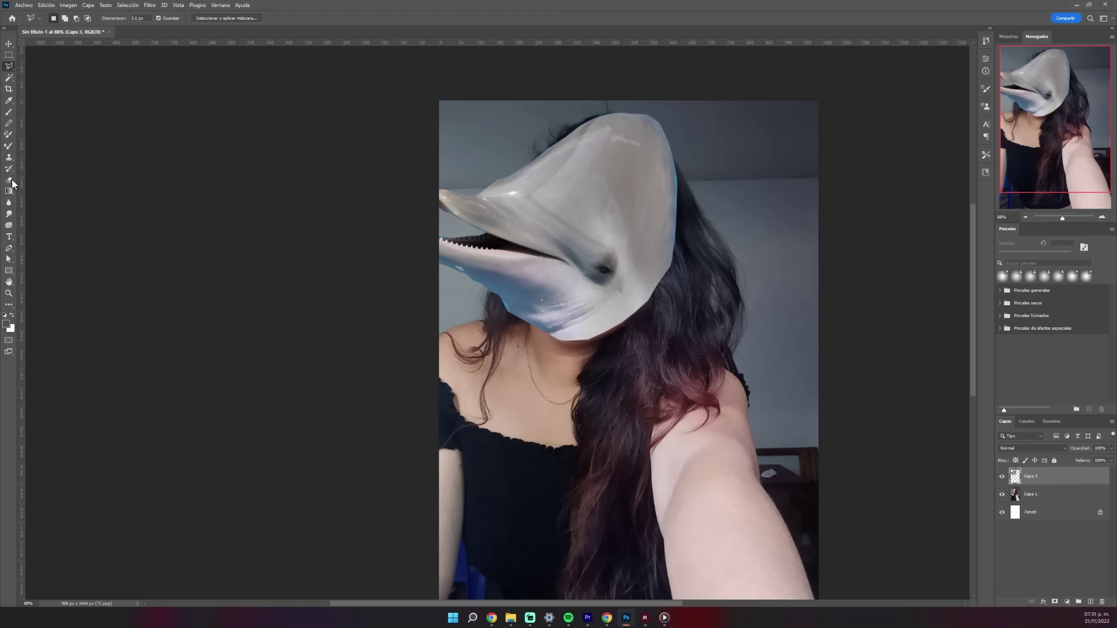
- Erase the dolphin head's edges into her hair and trim the chin over the neck
{"action": "left_click", "coordinate": [9, 181]}
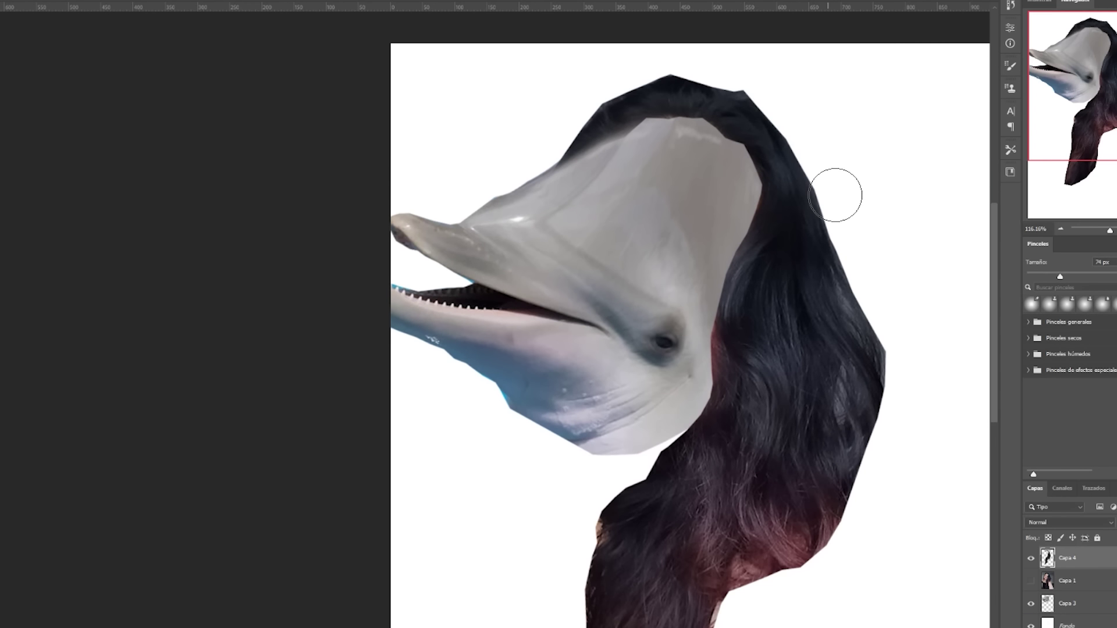
{"action": "scroll", "coordinate": [834, 195], "scroll_direction": "down", "scroll_amount": 2}
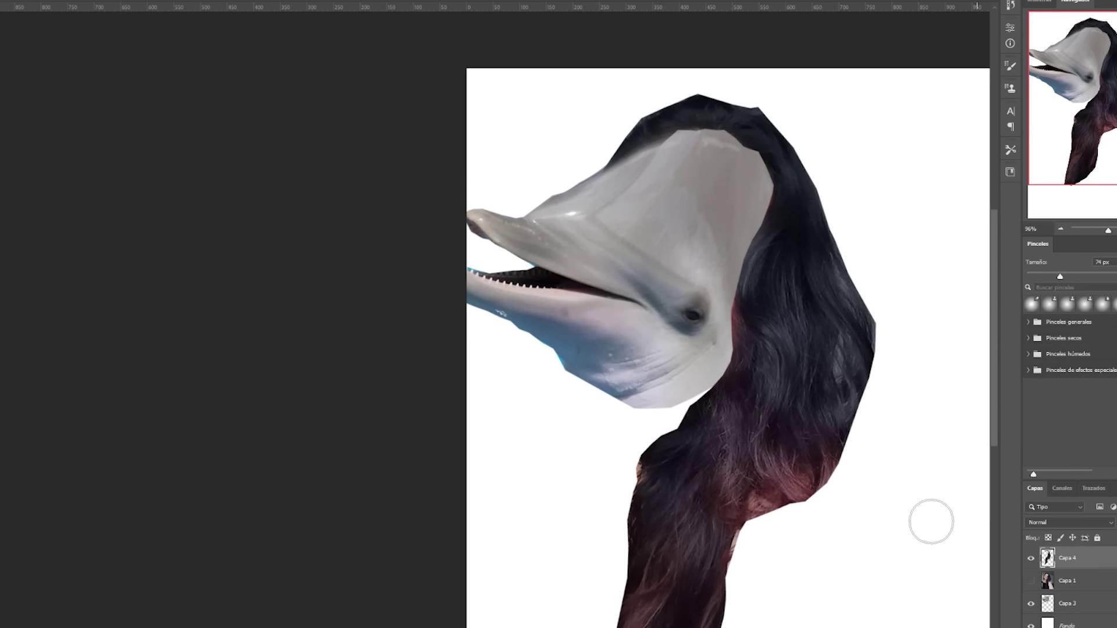
{"action": "scroll", "coordinate": [706, 285], "scroll_direction": "down", "scroll_amount": 2}
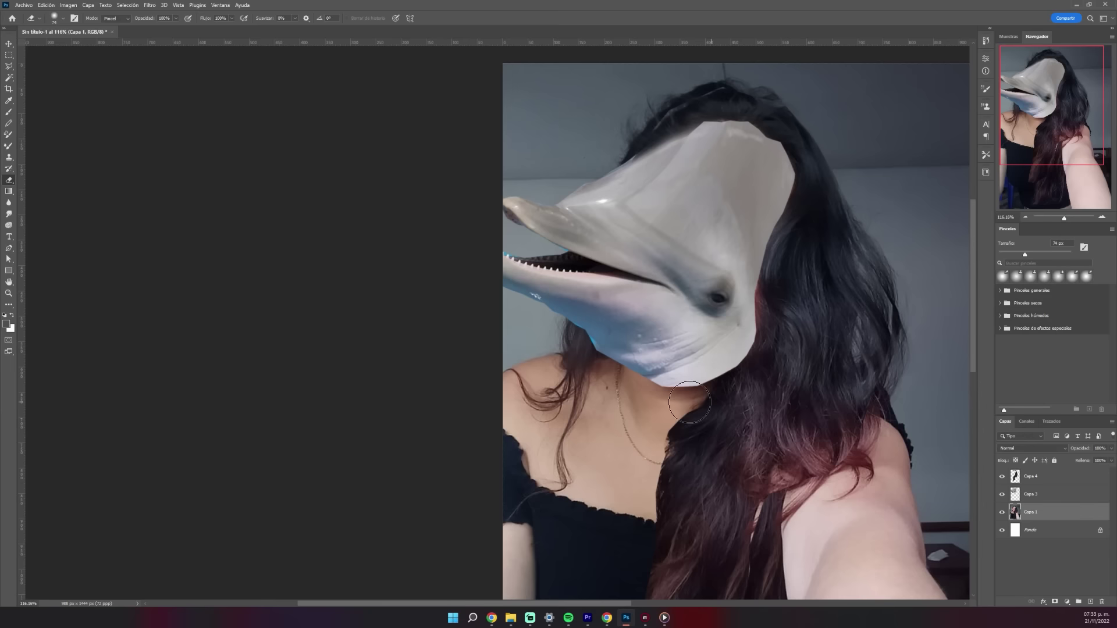
{"action": "scroll", "coordinate": [689, 402], "scroll_direction": "up", "scroll_amount": 5}
{"action": "left_click", "coordinate": [550, 339]}
{"action": "key", "text": "ctrl+z"}
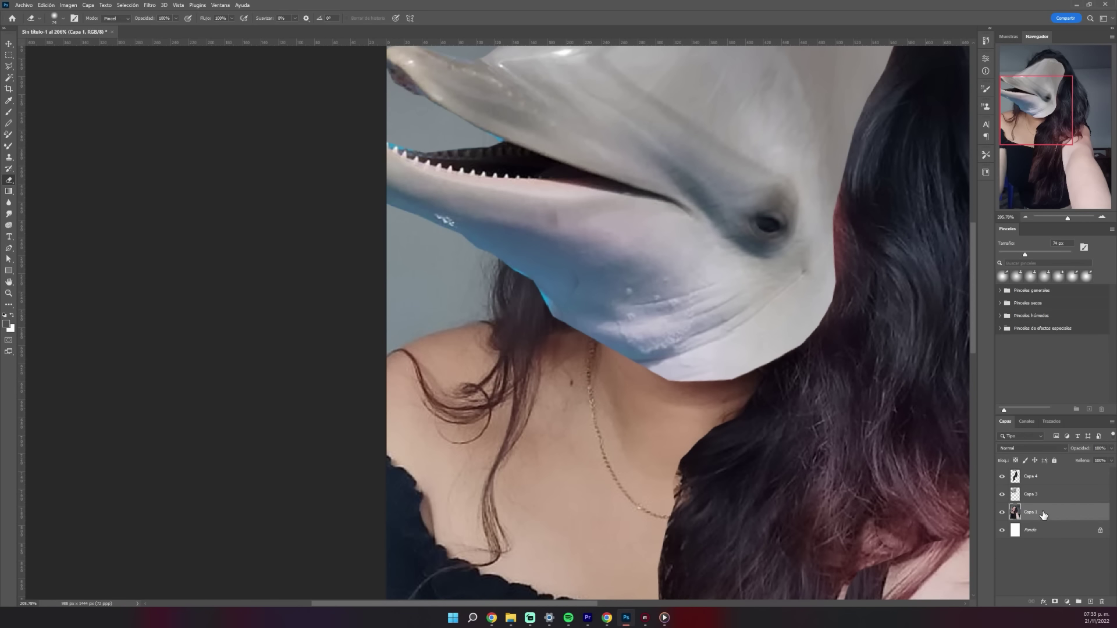
{"action": "key", "text": "alt+bracketright"}
{"action": "mouse_move", "coordinate": [530, 319]}
{"action": "left_mouse_down"}
{"action": "mouse_move", "coordinate": [549, 316]}
{"action": "mouse_move", "coordinate": [511, 307]}
{"action": "left_mouse_up"}
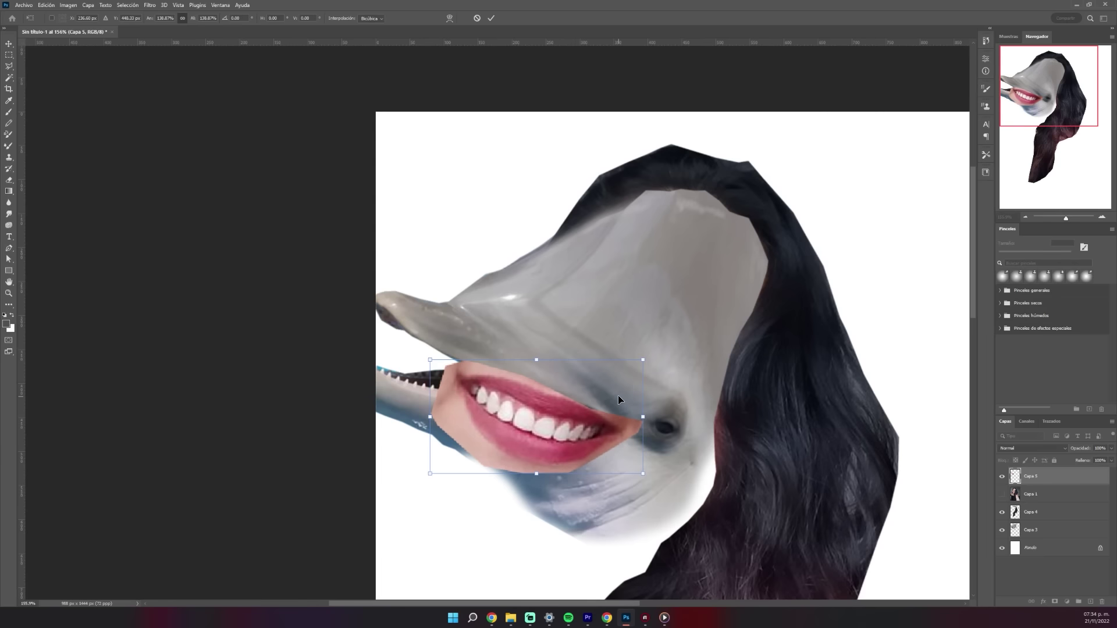
- Move the lips onto the beak, then erase Capa 4's upper-right head edge to reveal hair
{"action": "mouse_move", "coordinate": [617, 396]}
{"action": "left_mouse_down"}
{"action": "mouse_move", "coordinate": [545, 385]}
{"action": "mouse_move", "coordinate": [562, 399]}
{"action": "left_mouse_up"}
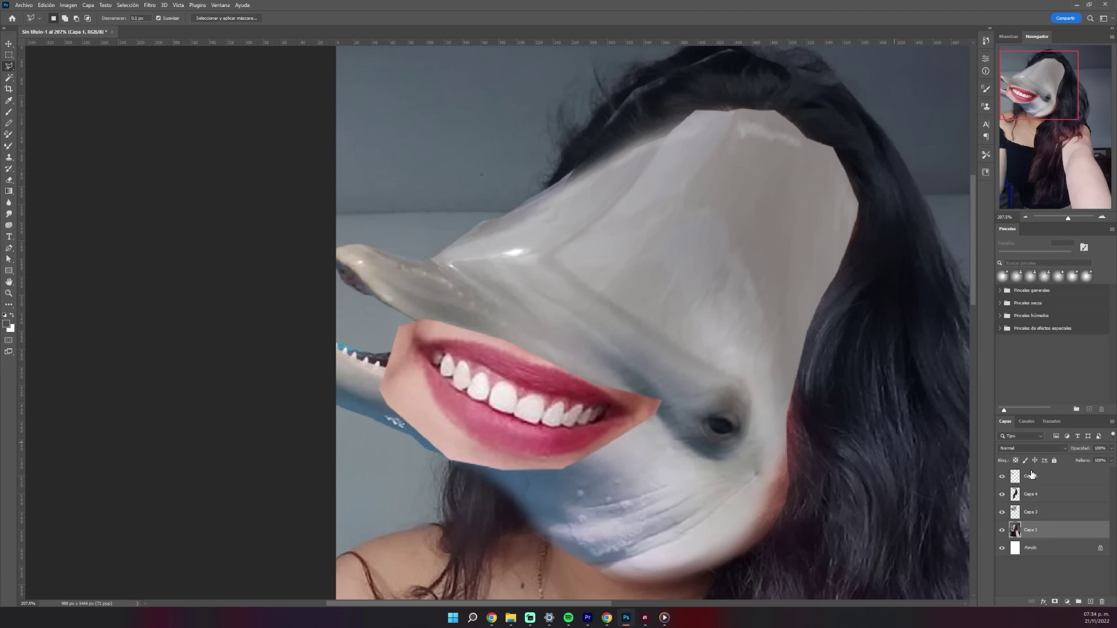
{"action": "left_click", "coordinate": [1050, 501]}
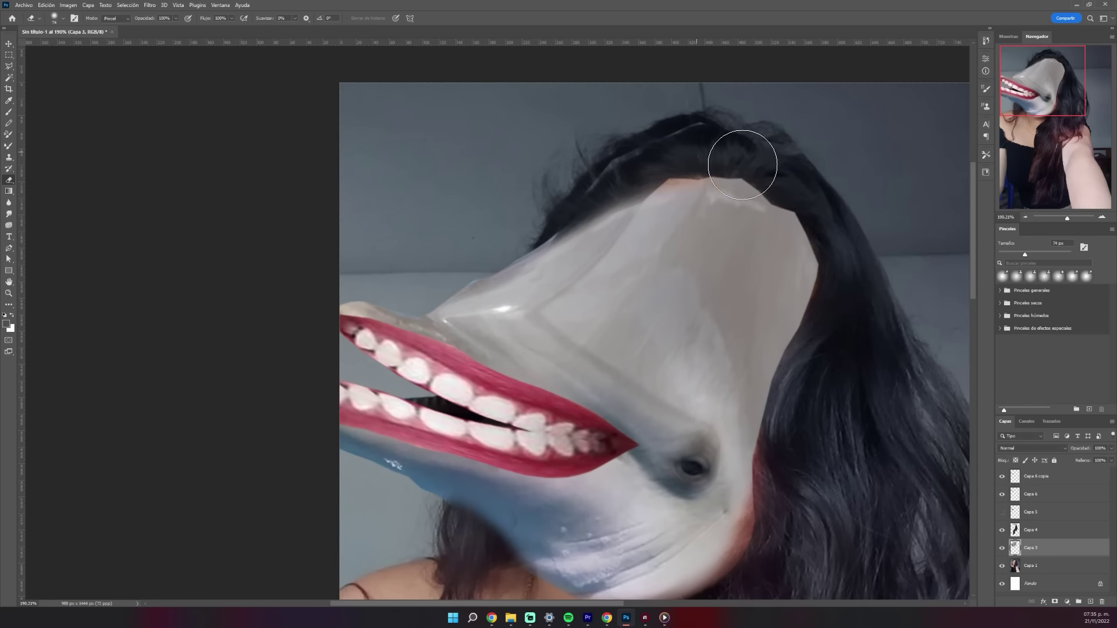
{"action": "mouse_move", "coordinate": [742, 165]}
{"action": "left_mouse_down"}
{"action": "mouse_move", "coordinate": [827, 256]}
{"action": "mouse_move", "coordinate": [838, 288]}
{"action": "mouse_move", "coordinate": [822, 211]}
{"action": "left_mouse_up"}
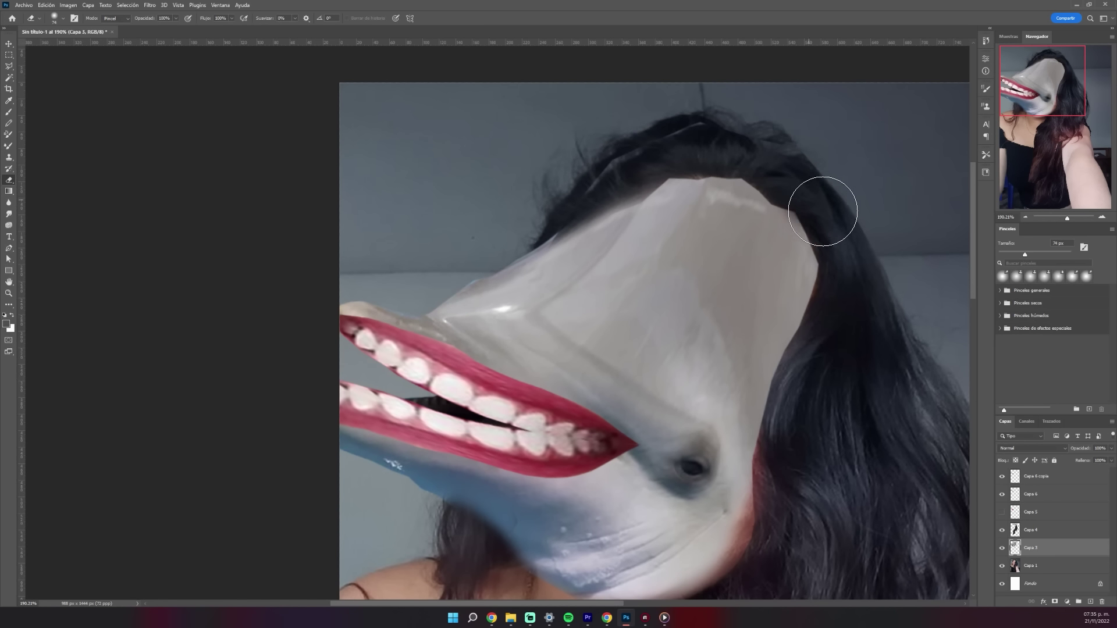
{"action": "mouse_move", "coordinate": [763, 158]}
{"action": "left_mouse_down"}
{"action": "mouse_move", "coordinate": [848, 269]}
{"action": "mouse_move", "coordinate": [833, 363]}
{"action": "left_mouse_up"}
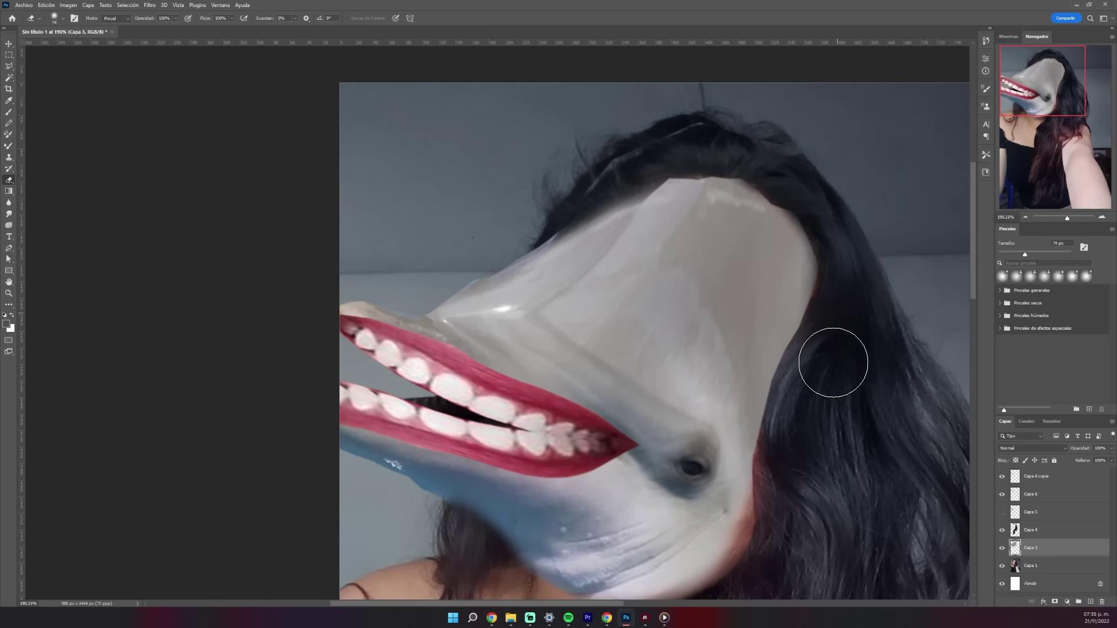
{"action": "scroll", "coordinate": [818, 417], "scroll_direction": "down", "scroll_amount": 3}
{"action": "left_click_drag", "start_coordinate": [843, 481], "coordinate": [847, 411]}
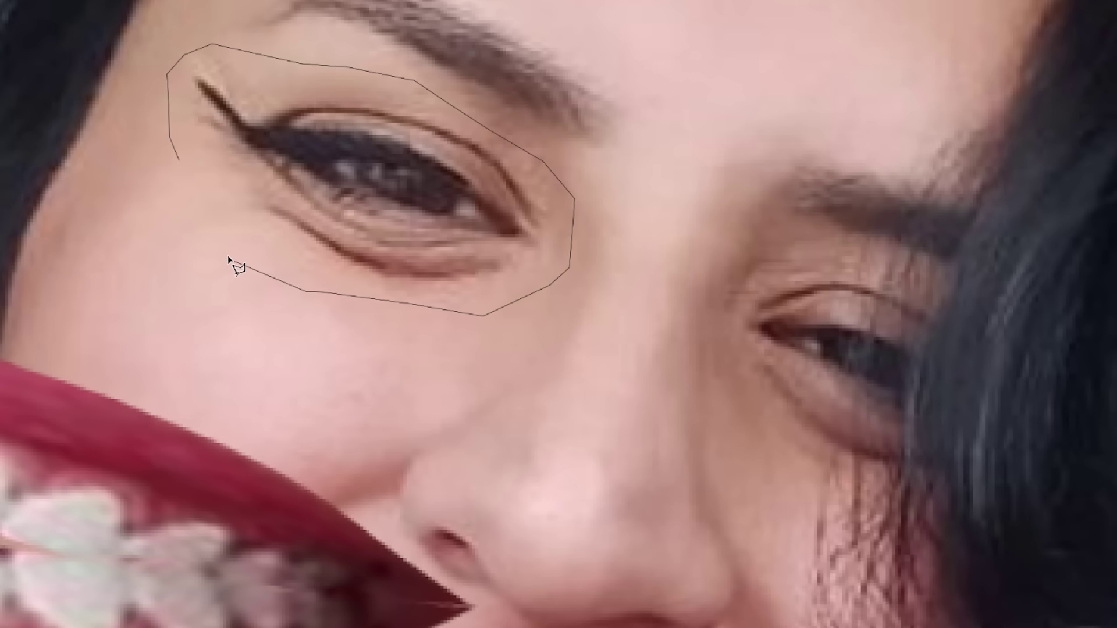
- Cut out the woman's eye and rotate it into place over the dolphin's eye
{"action": "double_click", "coordinate": [235, 266]}
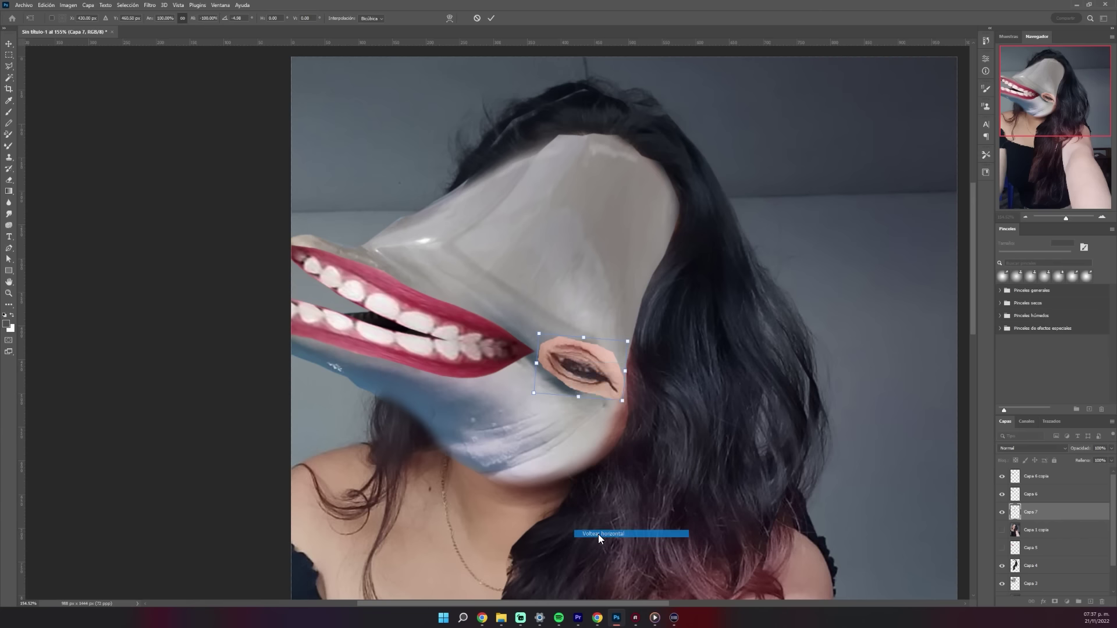
{"action": "left_click_drag", "start_coordinate": [598, 534], "coordinate": [488, 377]}
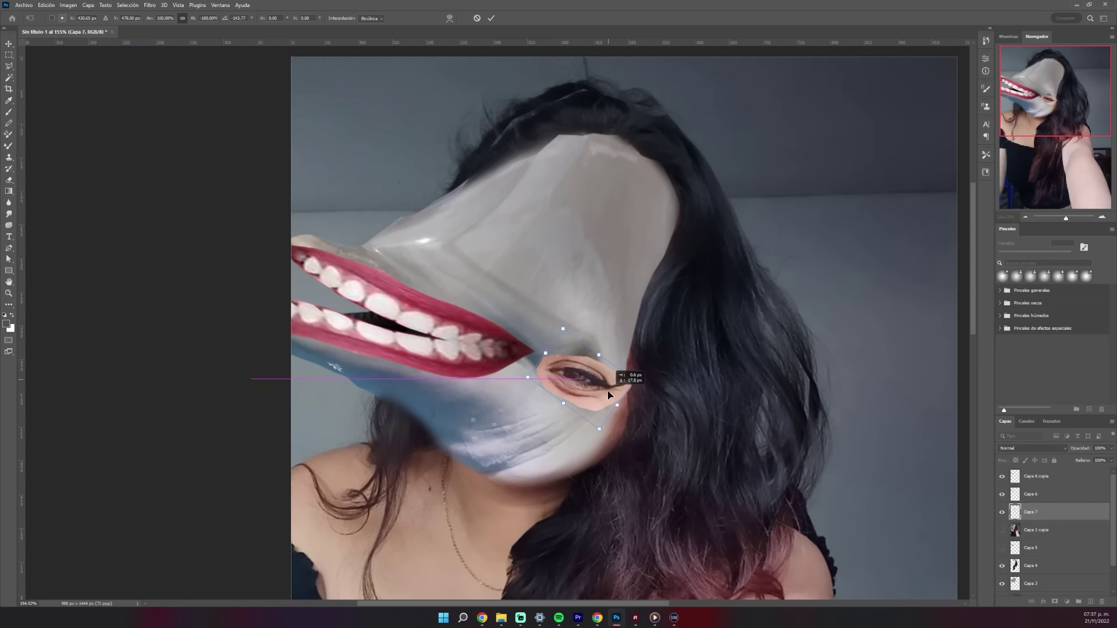
{"action": "left_click_drag", "start_coordinate": [611, 378], "coordinate": [612, 392]}
{"action": "key", "text": "Return"}
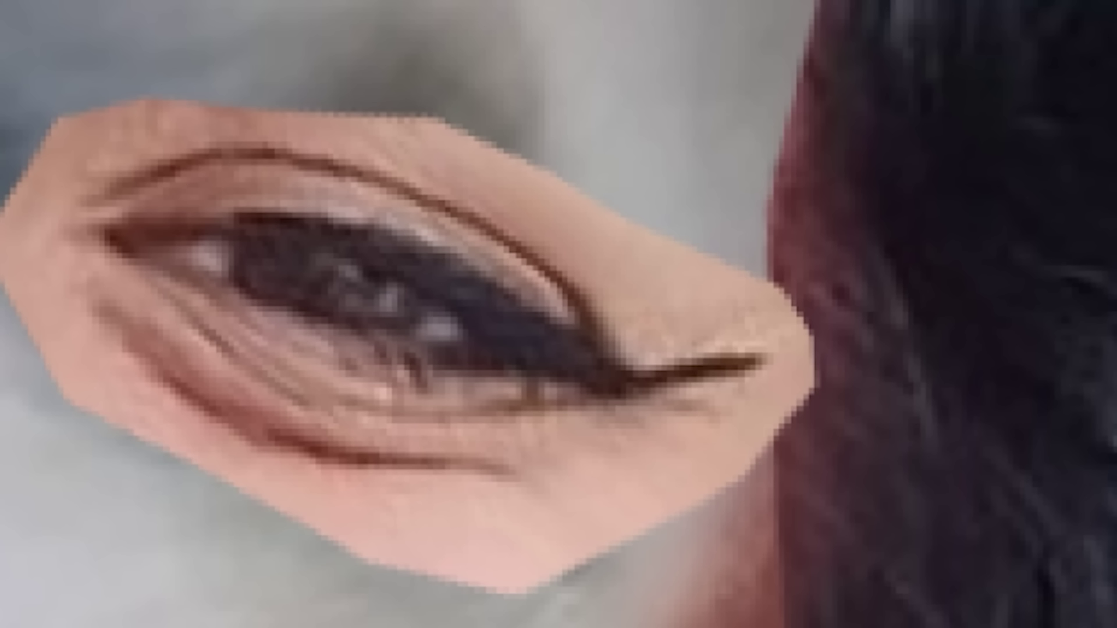
- Apply Tono/saturación with hue -157 and saturation -70 to the eye
{"action": "left_click", "coordinate": [68, 5]}
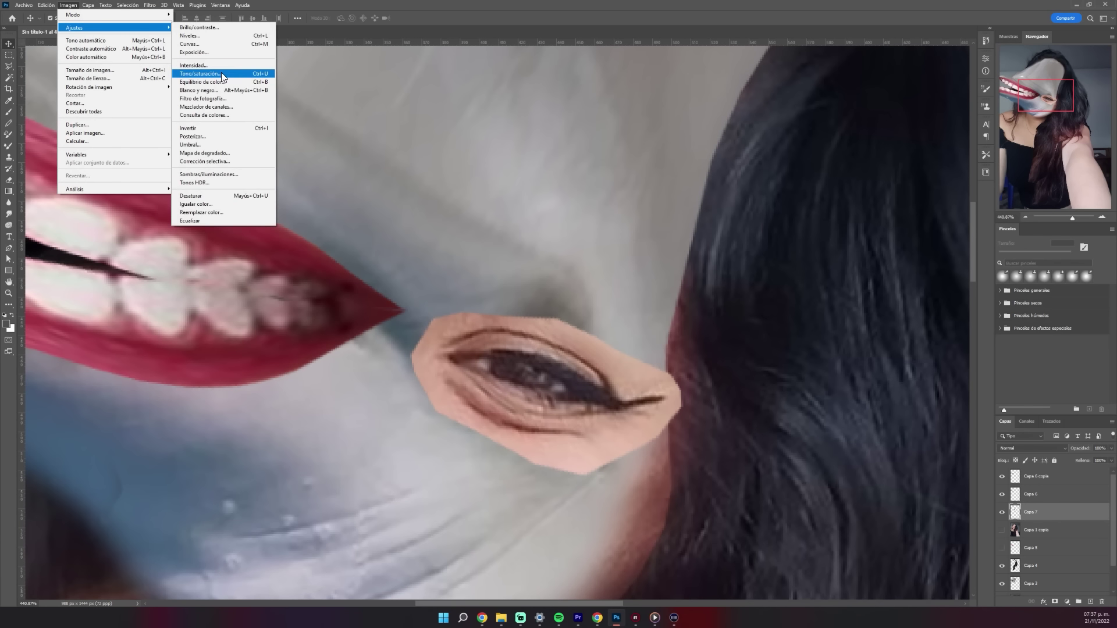
{"action": "left_click", "coordinate": [203, 81]}
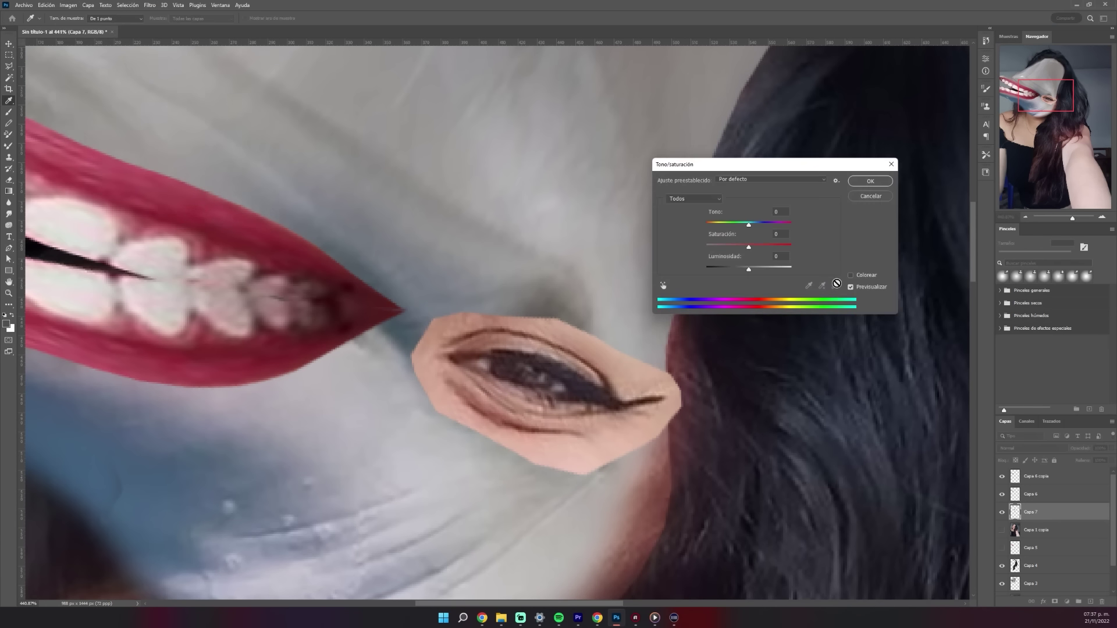
{"action": "left_click_drag", "start_coordinate": [749, 224], "coordinate": [711, 225]}
{"action": "left_click_drag", "start_coordinate": [749, 246], "coordinate": [717, 246]}
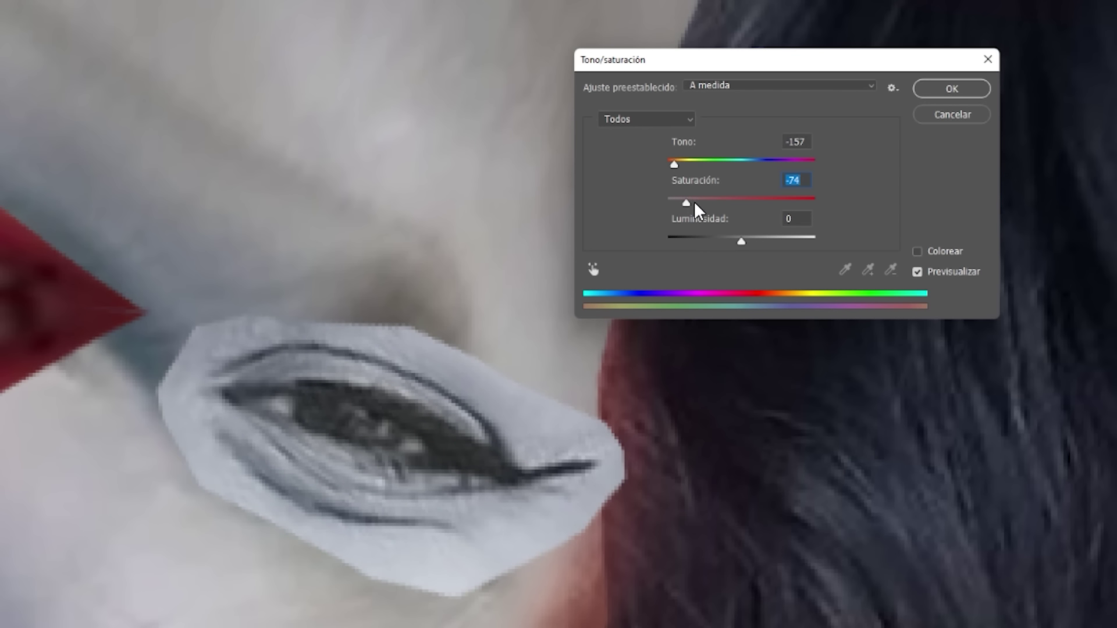
{"action": "left_click_drag", "start_coordinate": [694, 203], "coordinate": [697, 202]}
{"action": "left_click", "coordinate": [952, 88]}
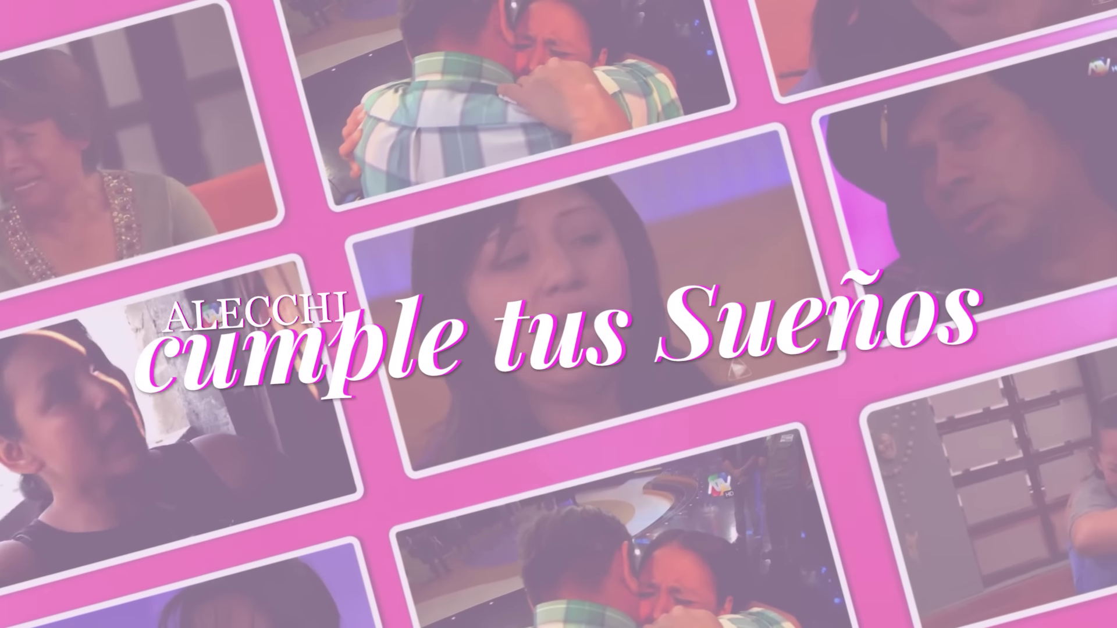
- Scroll the Twitter replies to find the young man's glasses selfie
{"action": "scroll", "coordinate": [1110, 297], "scroll_direction": "down", "scroll_amount": 3}
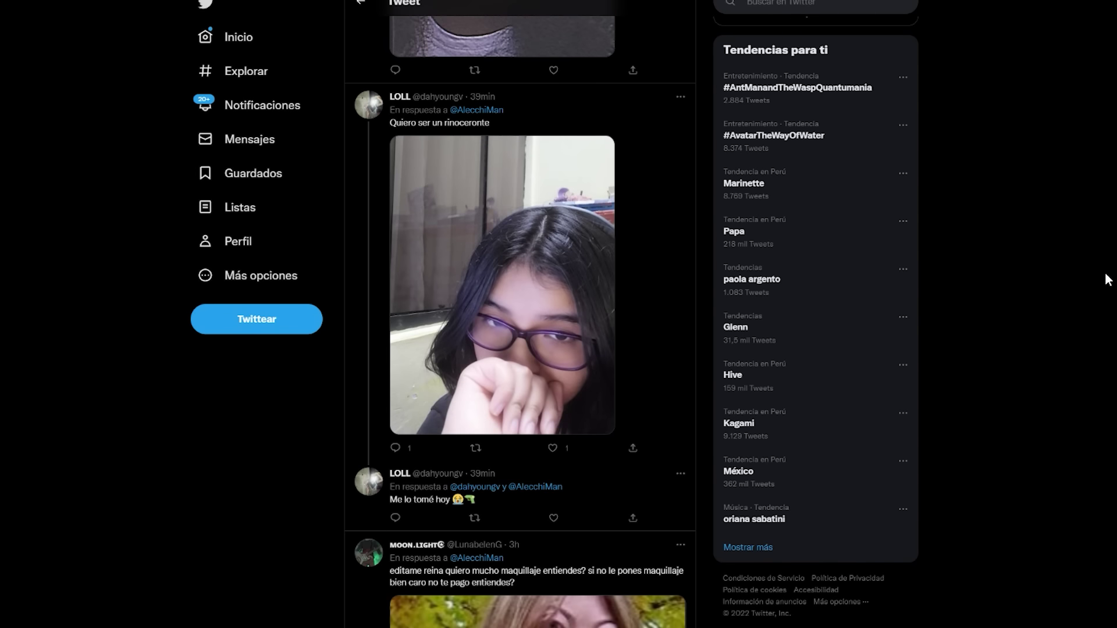
{"action": "scroll", "coordinate": [1108, 279], "scroll_direction": "down", "scroll_amount": 4}
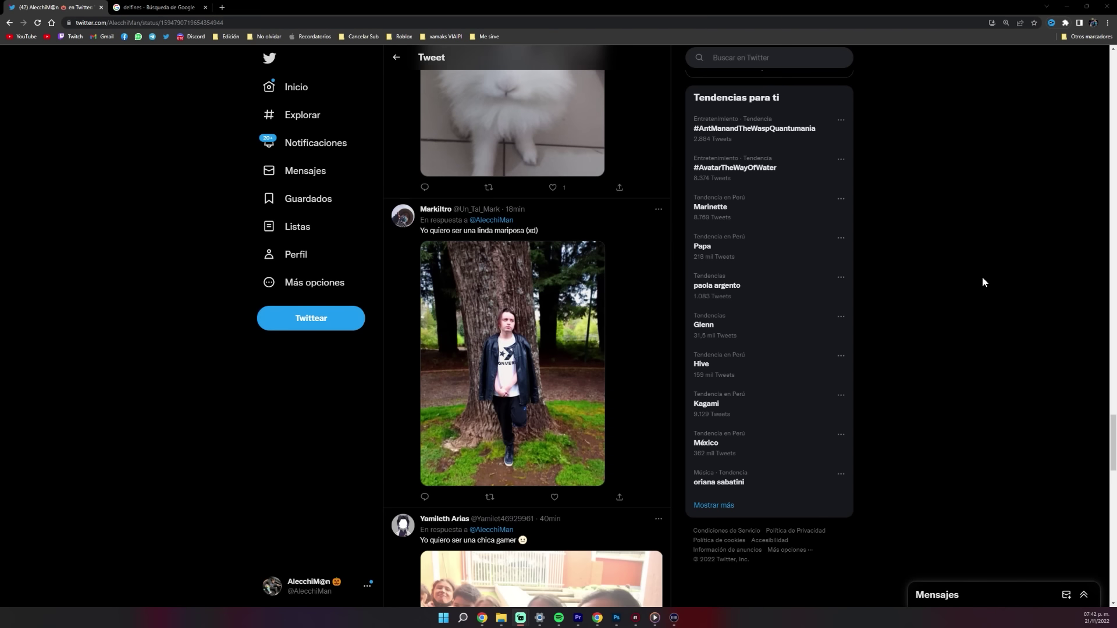
{"action": "scroll", "coordinate": [982, 278], "scroll_direction": "down", "scroll_amount": 5}
{"action": "scroll", "coordinate": [981, 268], "scroll_direction": "up", "scroll_amount": 3}
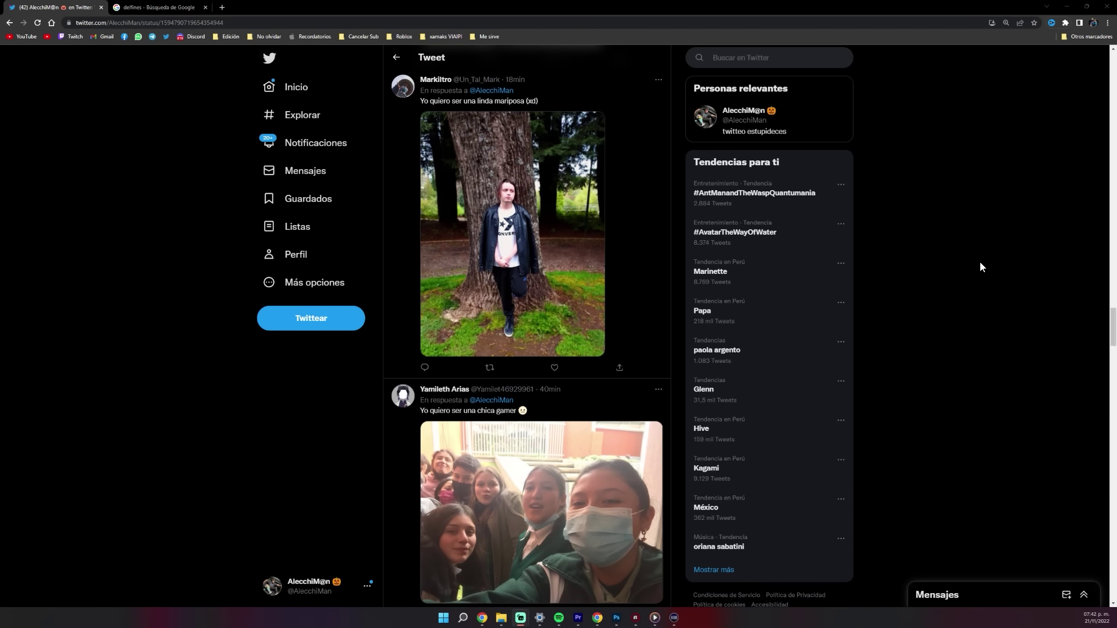
{"action": "scroll", "coordinate": [969, 265], "scroll_direction": "down", "scroll_amount": 4}
{"action": "scroll", "coordinate": [937, 247], "scroll_direction": "down", "scroll_amount": 8}
{"action": "scroll", "coordinate": [918, 232], "scroll_direction": "down", "scroll_amount": 9}
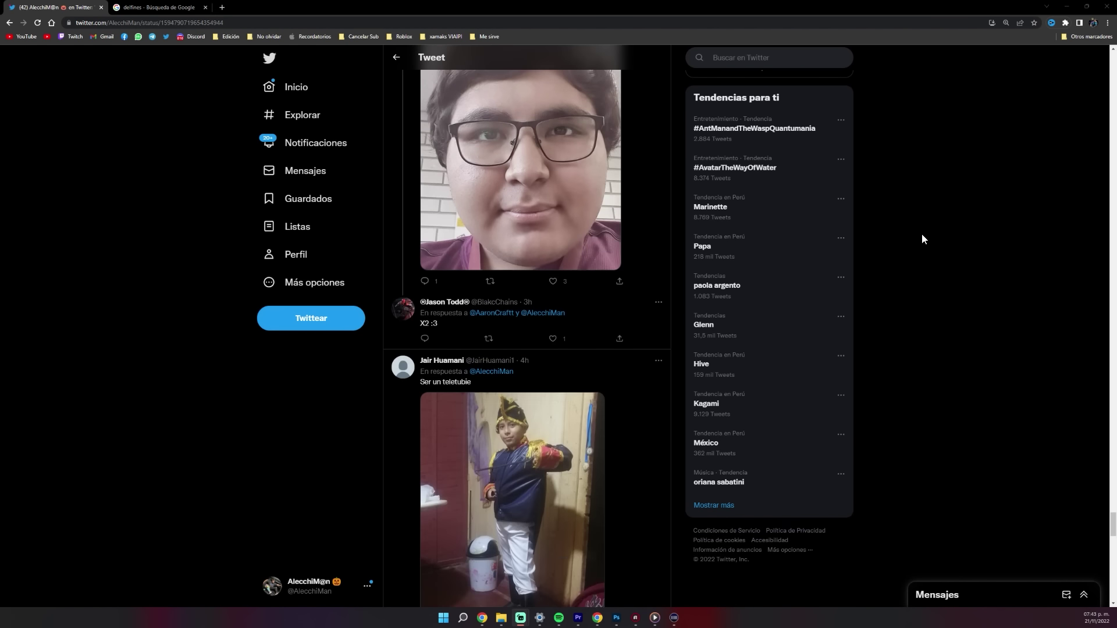
{"action": "scroll", "coordinate": [922, 233], "scroll_direction": "up", "scroll_amount": 3}
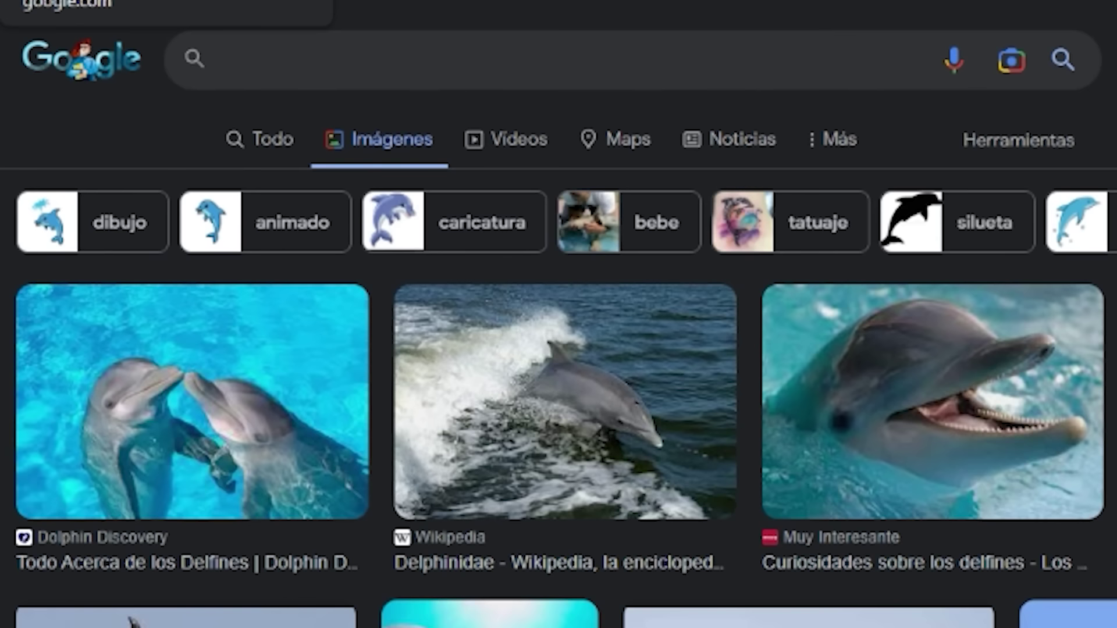
- Search Google Images for 'ponys' and open the PetHelpful pony foal article
{"action": "type", "text": "ponys"}
{"action": "key", "text": "Return"}
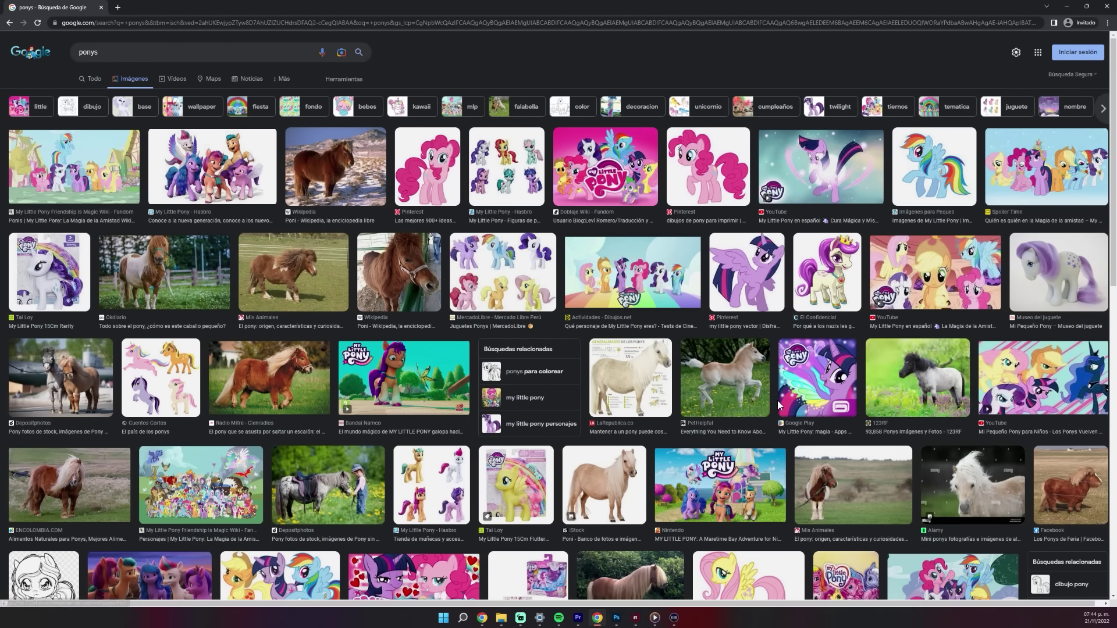
{"action": "left_click", "coordinate": [752, 391]}
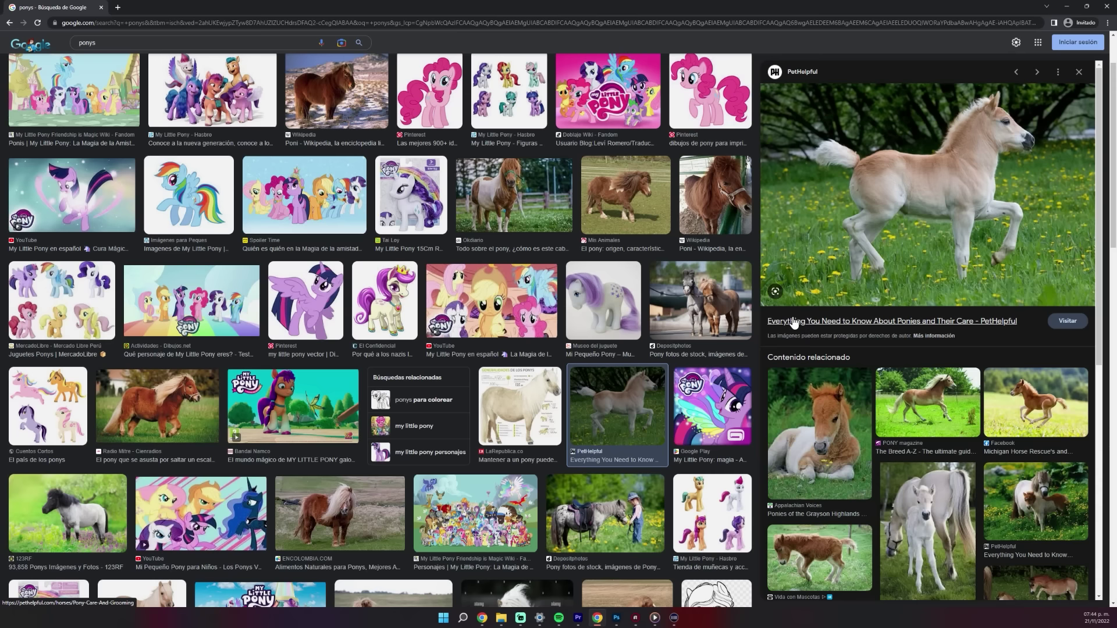
{"action": "left_click", "coordinate": [912, 325]}
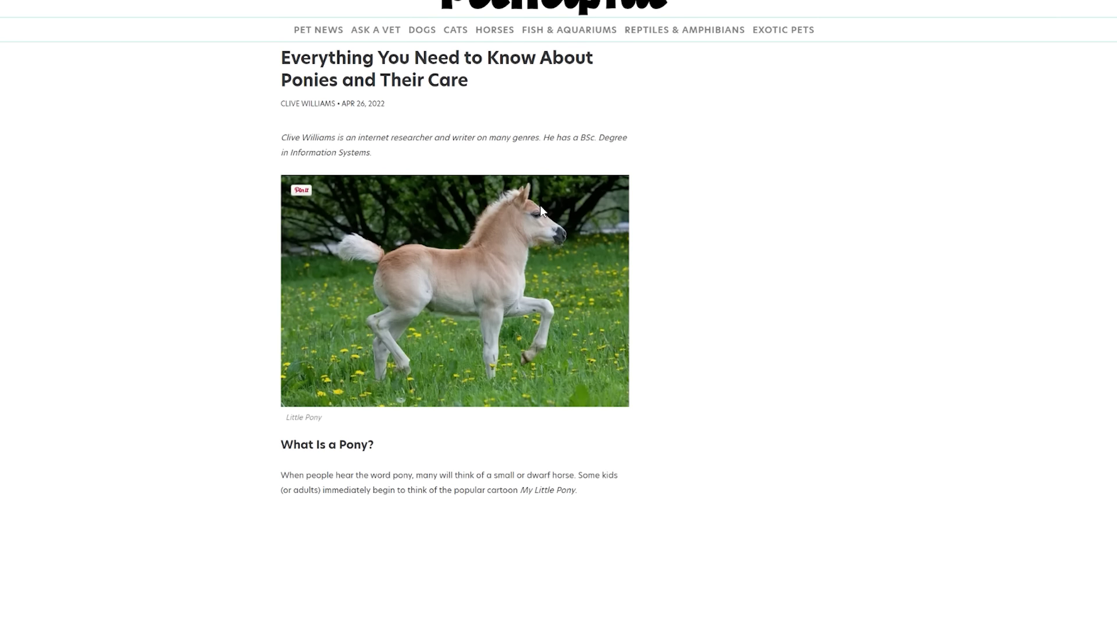
{"action": "scroll", "coordinate": [470, 359], "scroll_direction": "down", "scroll_amount": 1}
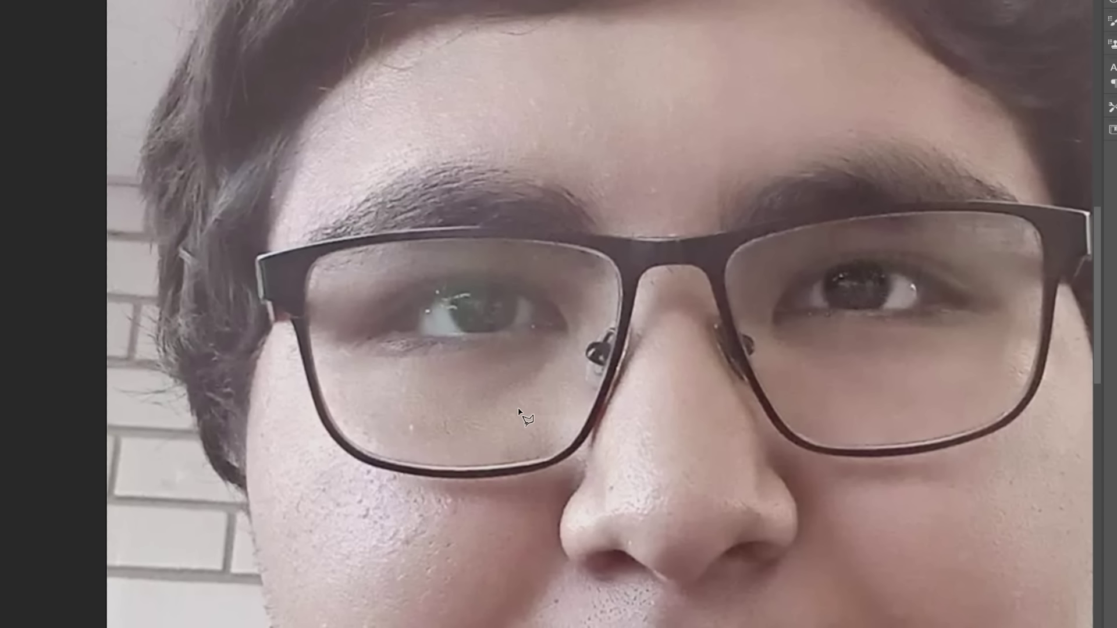
- Zoom in and warp the pasted eye's top edge upward into an arch
{"action": "key", "text": "ctrl+plus"}
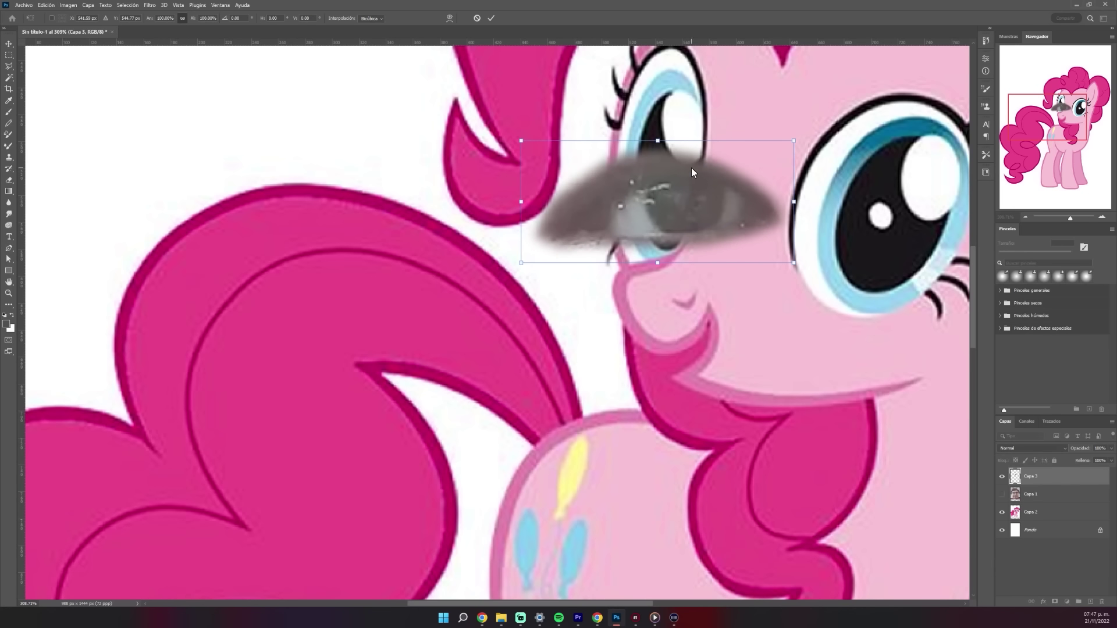
{"action": "right_click", "coordinate": [691, 168]}
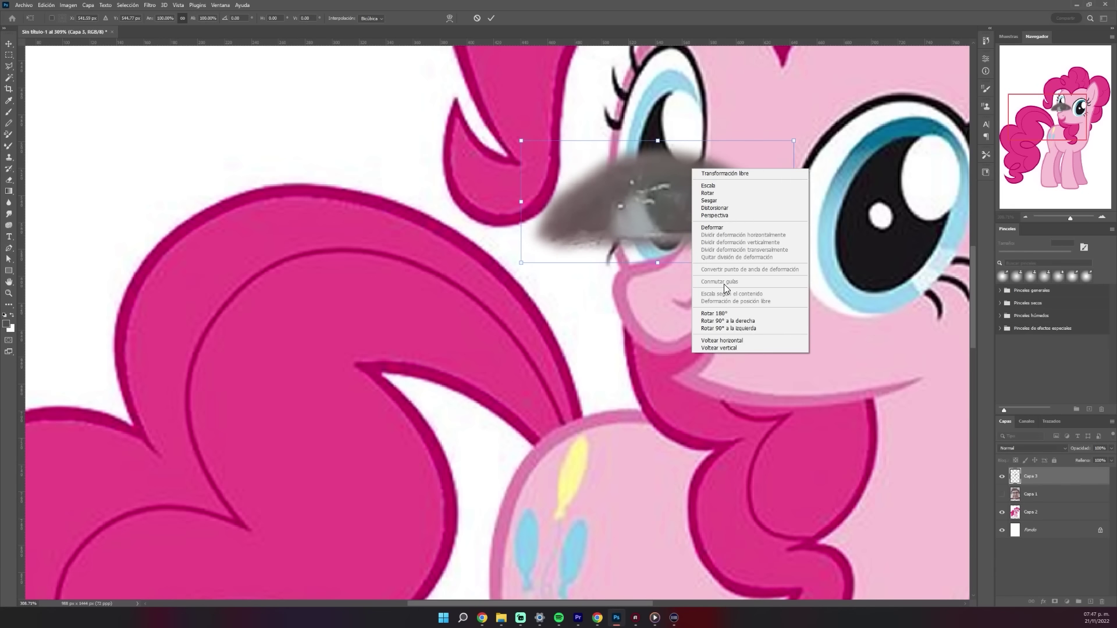
{"action": "left_click", "coordinate": [721, 227]}
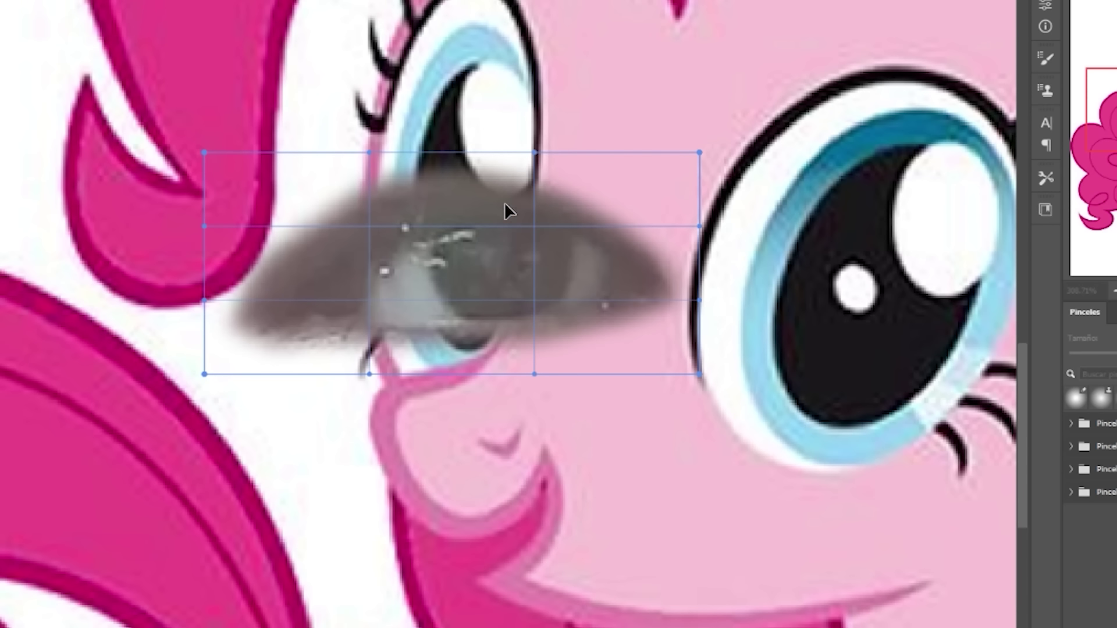
{"action": "left_click_drag", "start_coordinate": [505, 210], "coordinate": [492, 112]}
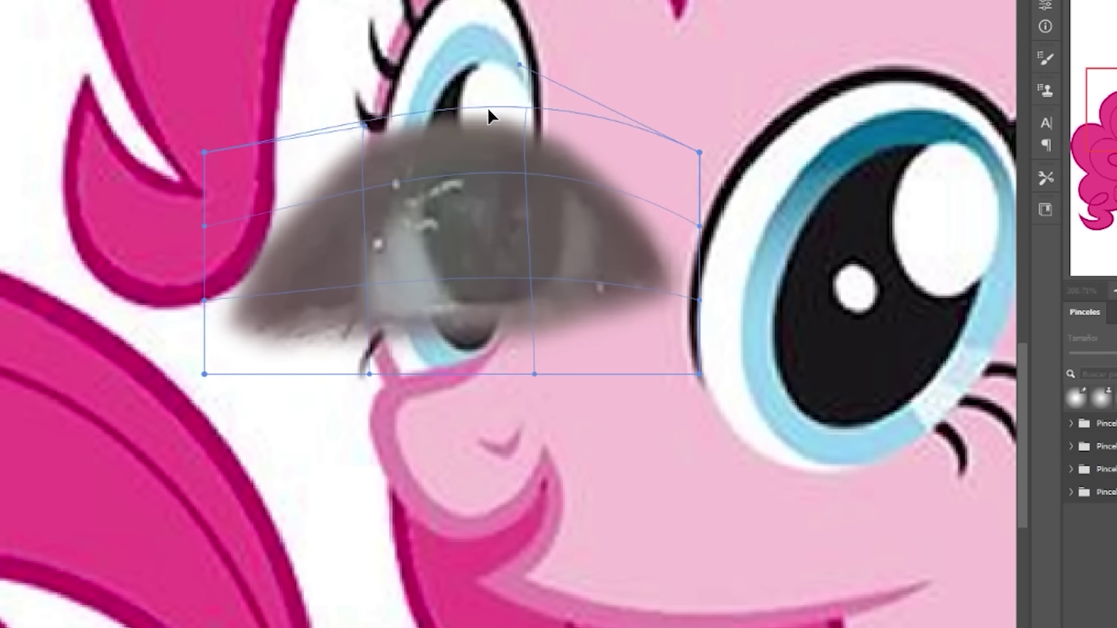
{"action": "key", "text": "Return"}
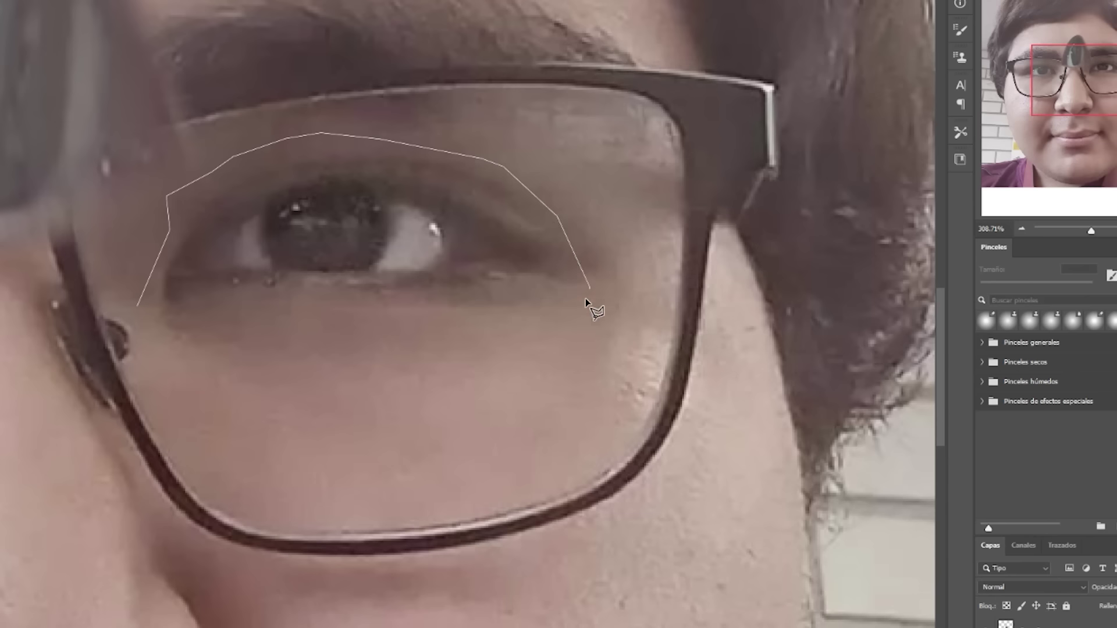
- Outline the man's other eye with the polygonal lasso and copy it to its own layer
{"action": "left_click", "coordinate": [588, 285]}
{"action": "left_click", "coordinate": [519, 352]}
{"action": "double_click", "coordinate": [381, 360]}
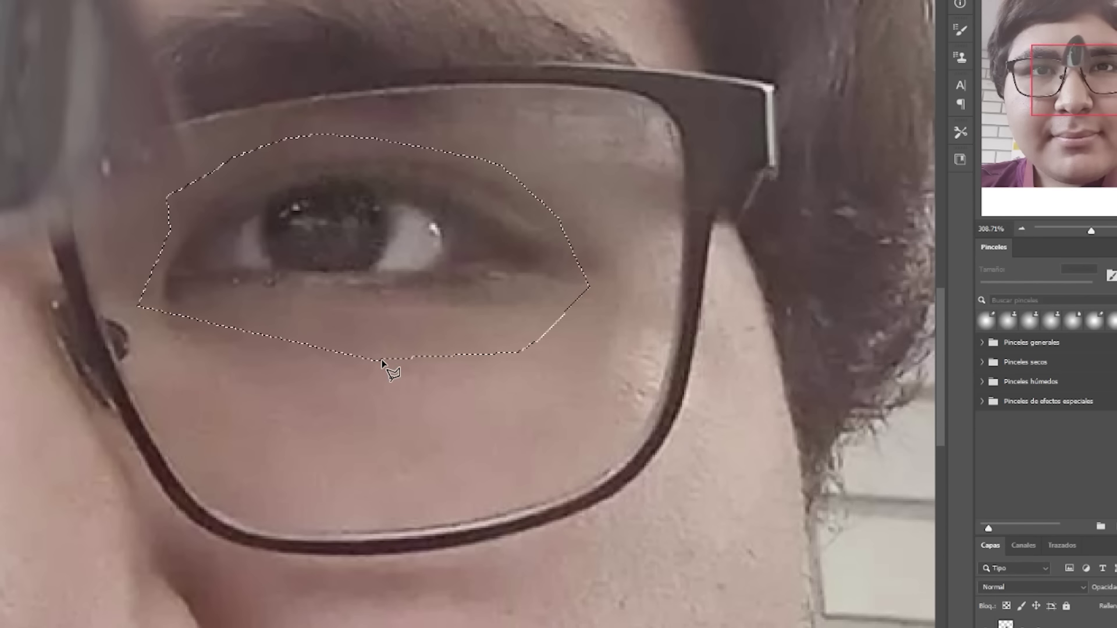
{"action": "key", "text": "ctrl+d"}
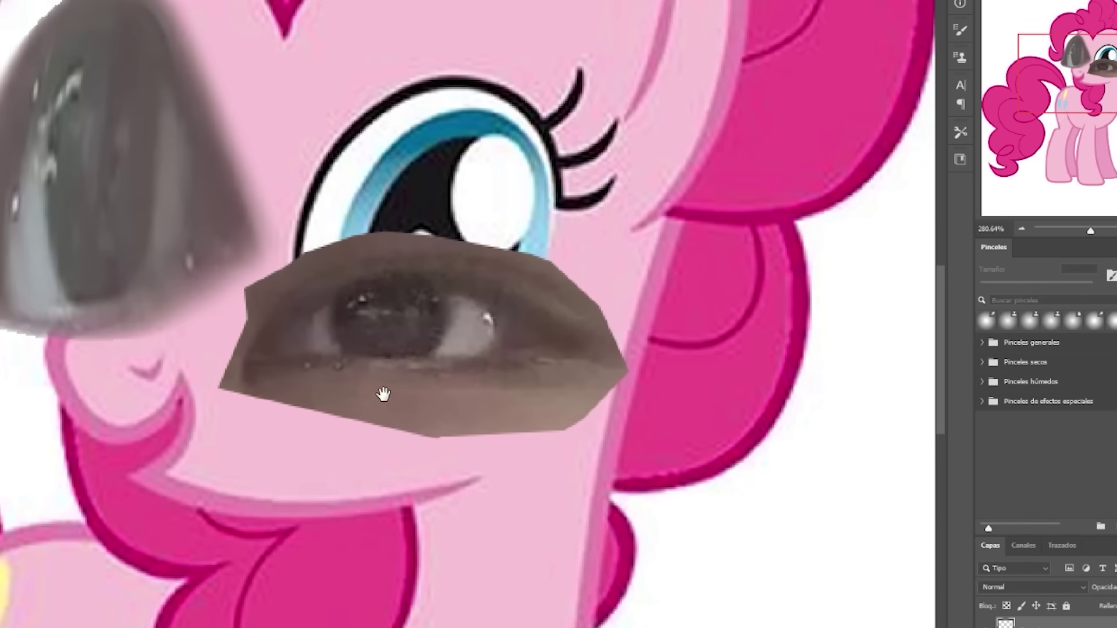
- Warp the copied eye upward to fill the pony's second cartoon eye
{"action": "key", "text": "ctrl+t"}
{"action": "right_click", "coordinate": [370, 325]}
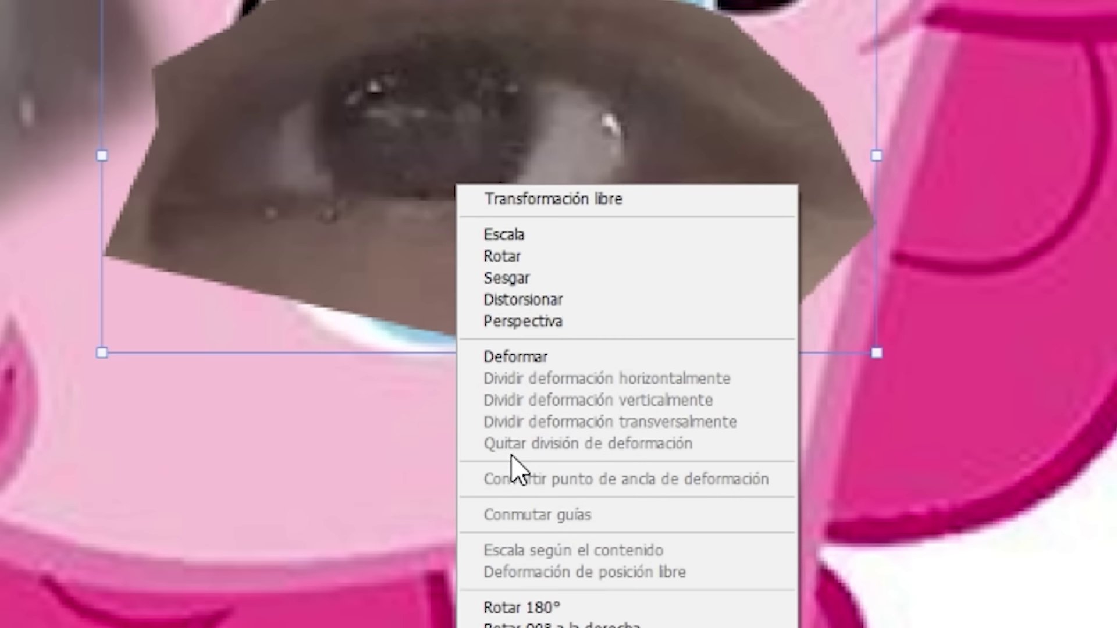
{"action": "left_click", "coordinate": [524, 357]}
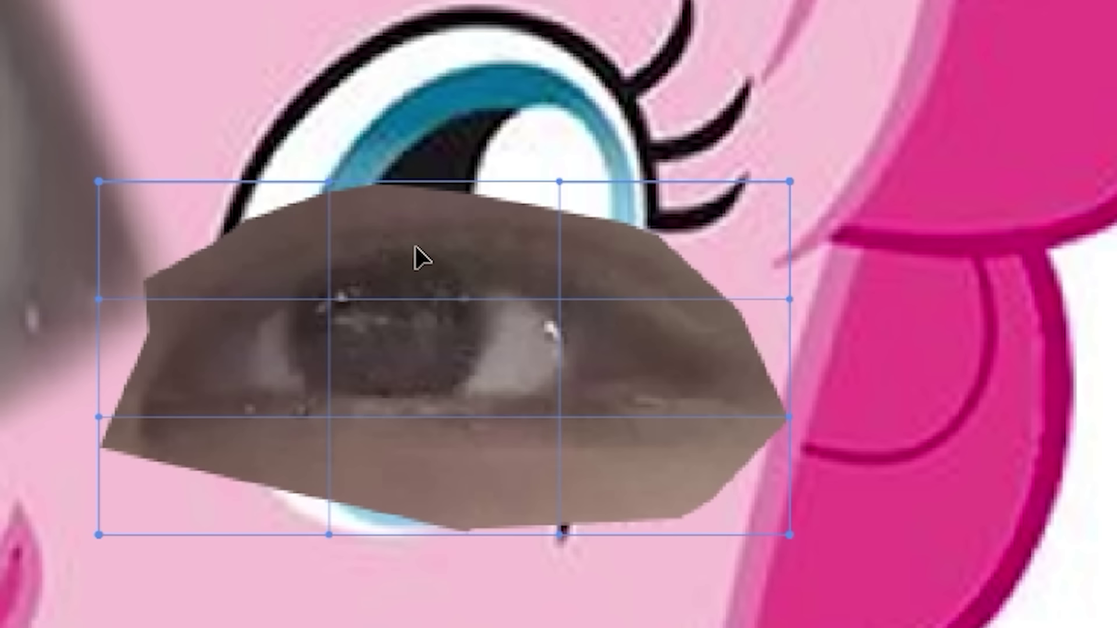
{"action": "left_click_drag", "start_coordinate": [415, 246], "coordinate": [461, 175]}
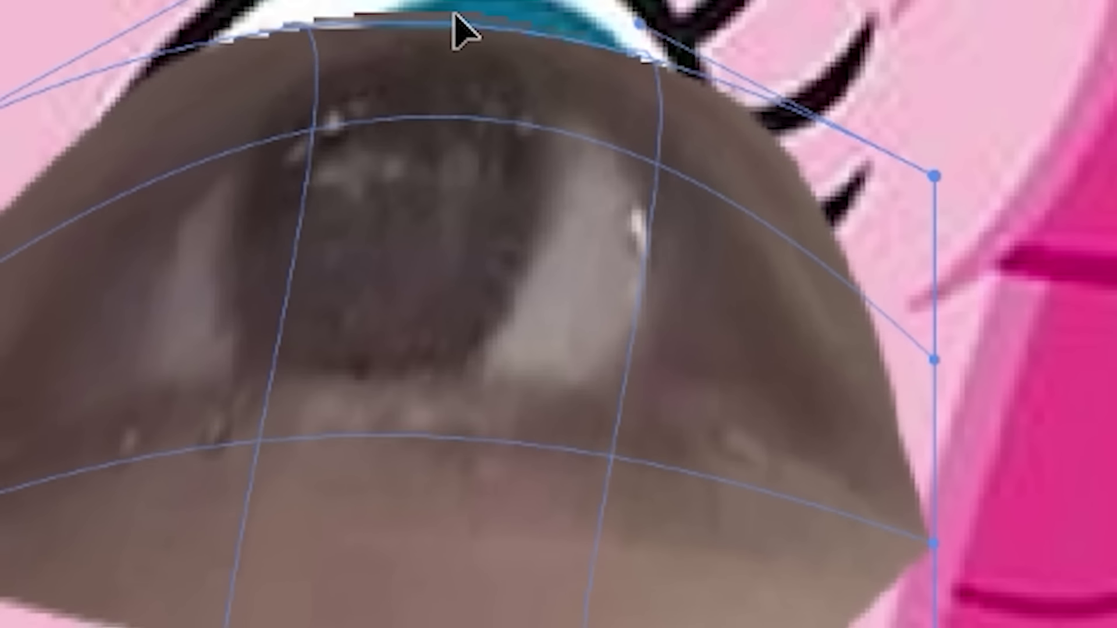
{"action": "left_click_drag", "start_coordinate": [460, 29], "coordinate": [459, 0]}
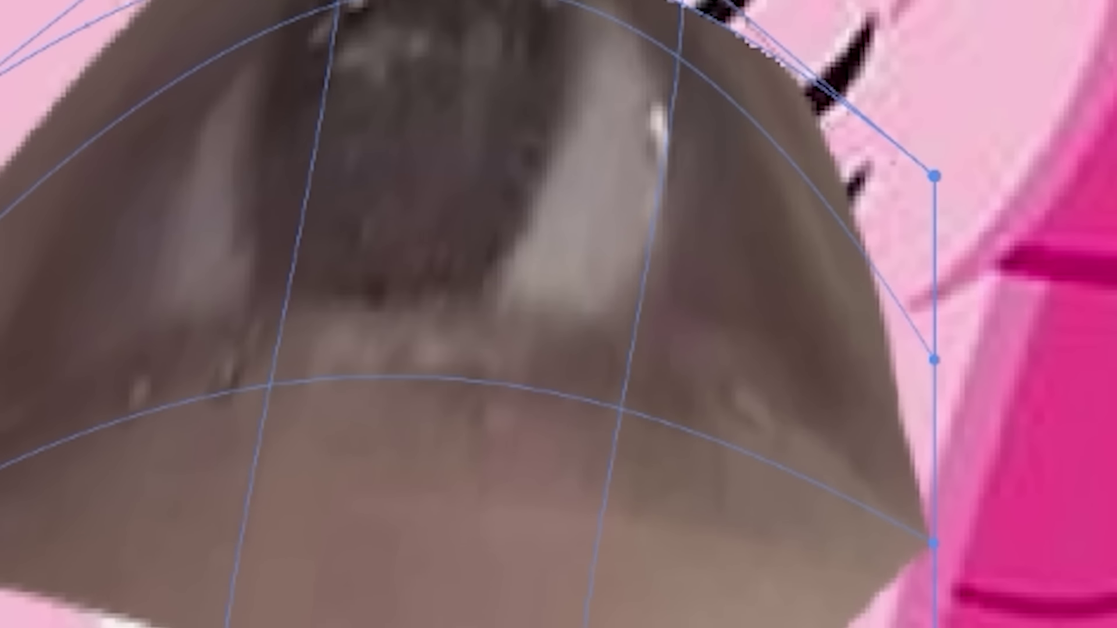
{"action": "key", "text": "Return"}
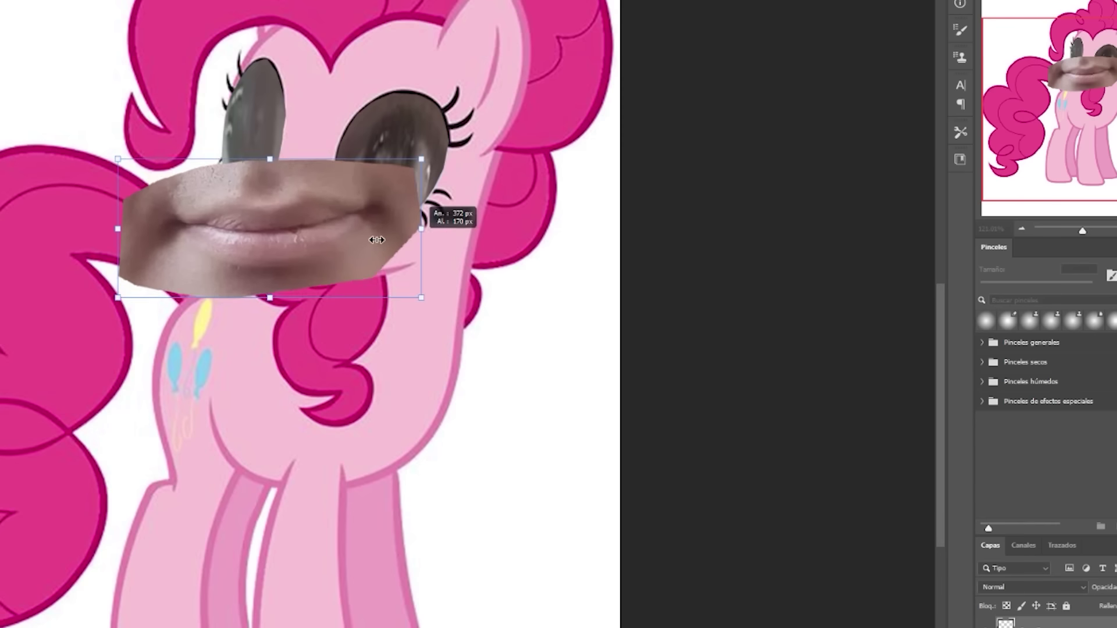
- Shrink the pasted mouth piece and move it toward the centre of the pony's face
{"action": "mouse_move", "coordinate": [412, 233]}
{"action": "left_mouse_down"}
{"action": "mouse_move", "coordinate": [250, 243]}
{"action": "mouse_move", "coordinate": [220, 256]}
{"action": "mouse_move", "coordinate": [288, 253]}
{"action": "left_mouse_up"}
{"action": "key", "text": "Return"}
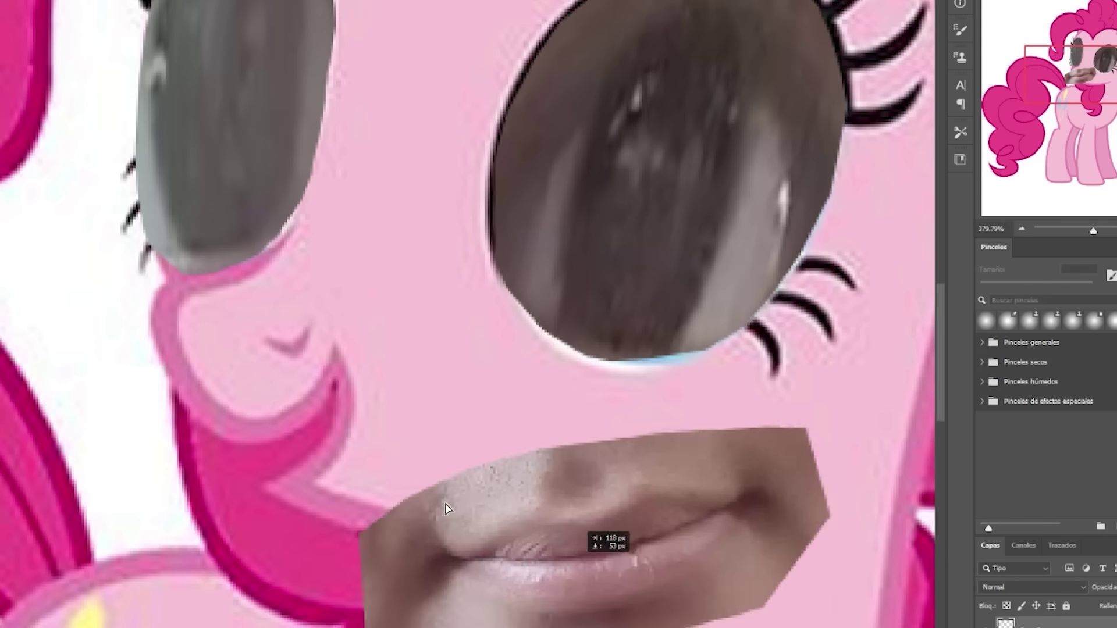
{"action": "left_click_drag", "start_coordinate": [581, 546], "coordinate": [324, 461]}
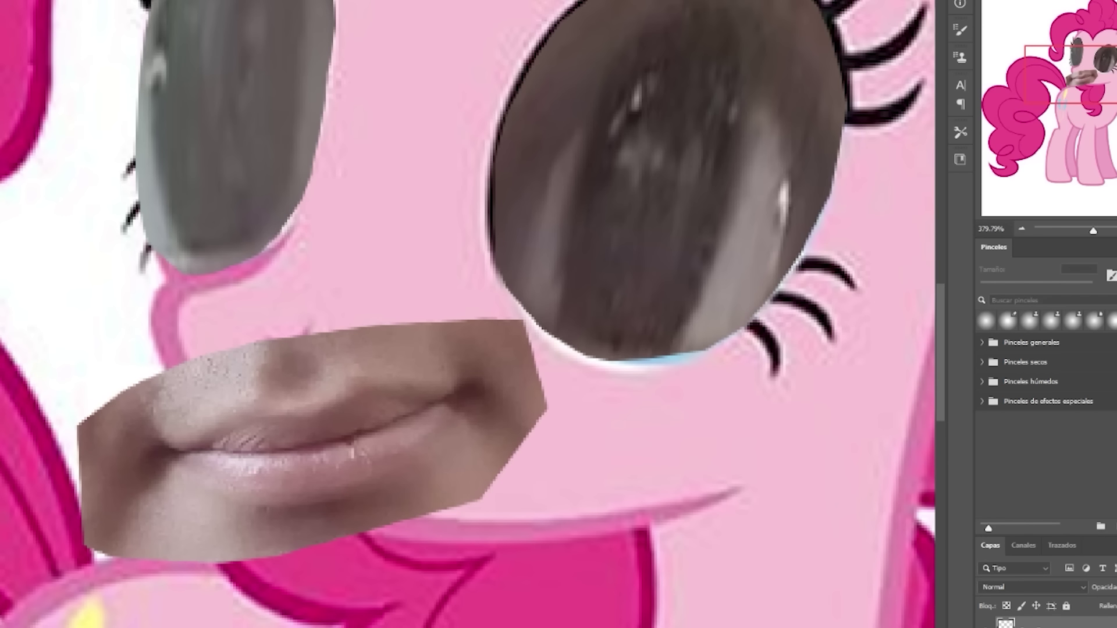
{"action": "scroll", "coordinate": [466, 349], "scroll_direction": "up", "scroll_amount": 2}
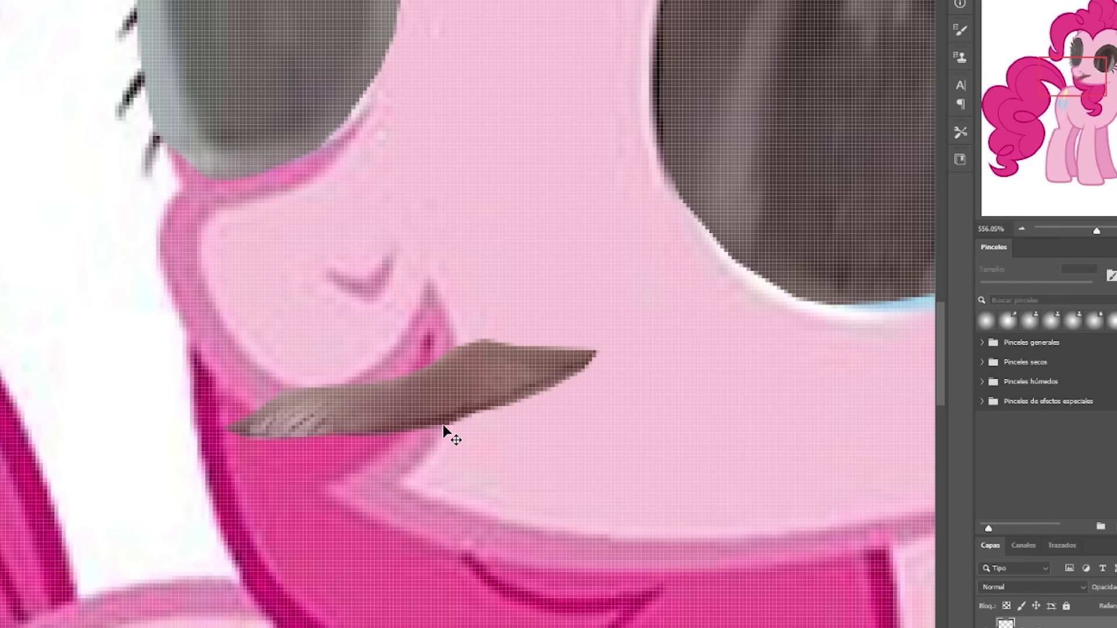
- Rotate the mouth piece to a steeper angle and position it on the pony's snout
{"action": "key", "text": "ctrl+t"}
{"action": "left_click_drag", "start_coordinate": [571, 325], "coordinate": [590, 220]}
{"action": "left_click_drag", "start_coordinate": [448, 366], "coordinate": [413, 340]}
{"action": "key", "text": "Return"}
{"action": "scroll", "coordinate": [573, 296], "scroll_direction": "down", "scroll_amount": 5}
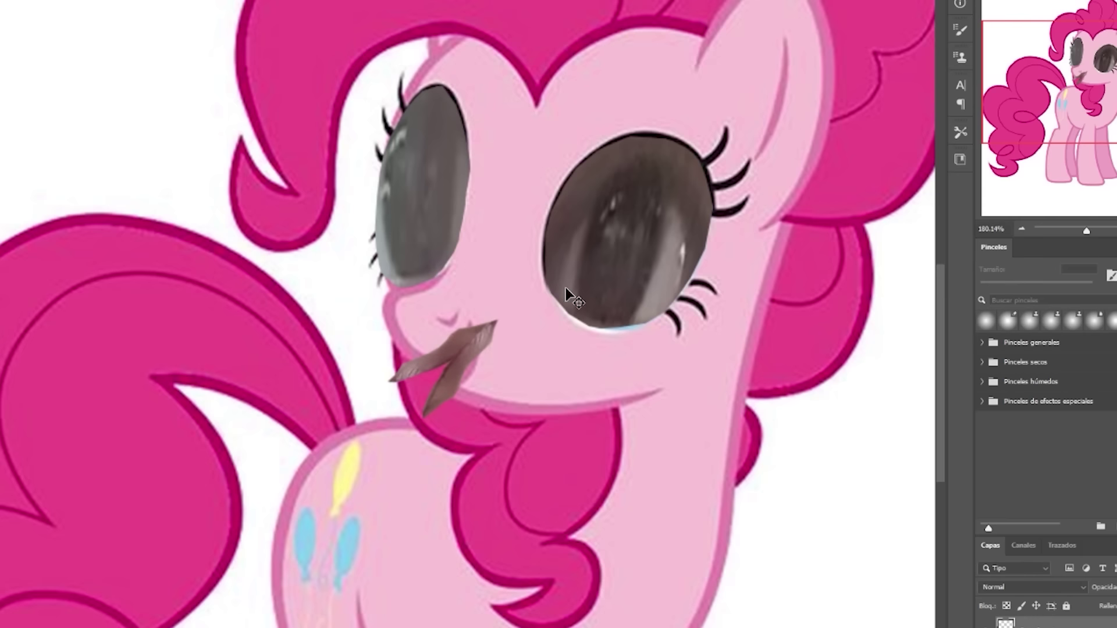
{"action": "left_click_drag", "start_coordinate": [573, 297], "coordinate": [534, 340]}
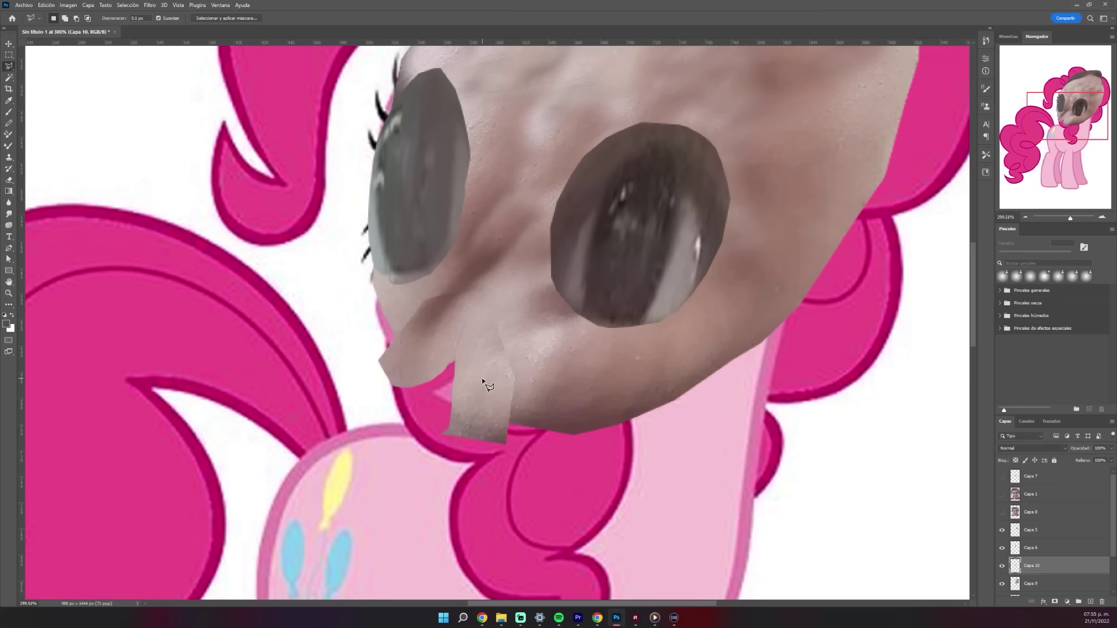
- Set the brush blend mode to Superponer for blending the mouth patch
{"action": "scroll", "coordinate": [481, 378], "scroll_direction": "up", "scroll_amount": 3}
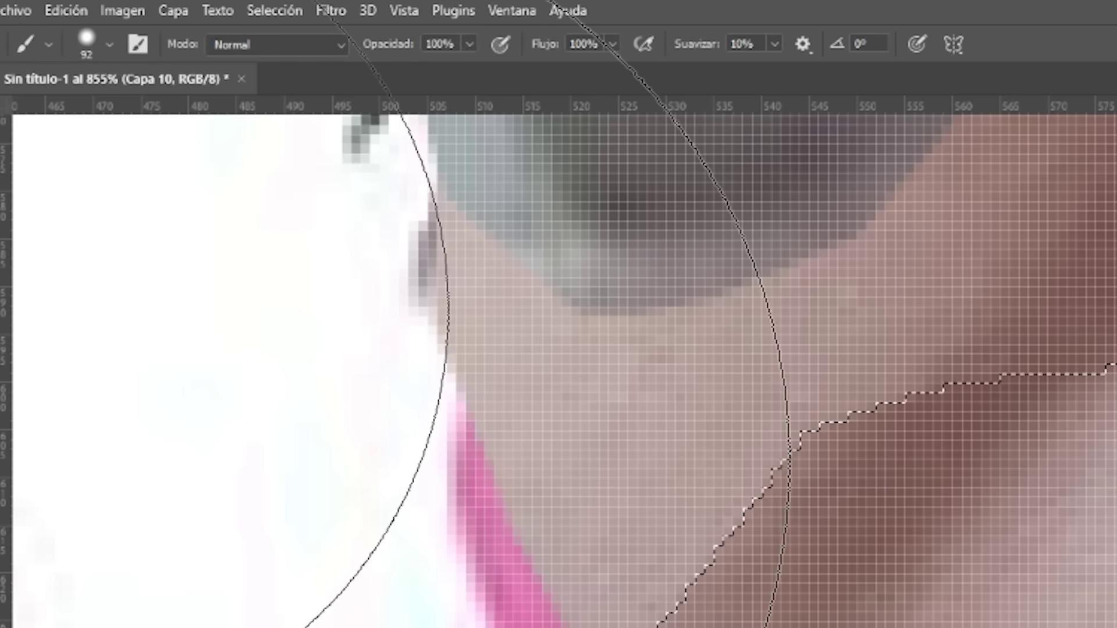
{"action": "left_click", "coordinate": [305, 43]}
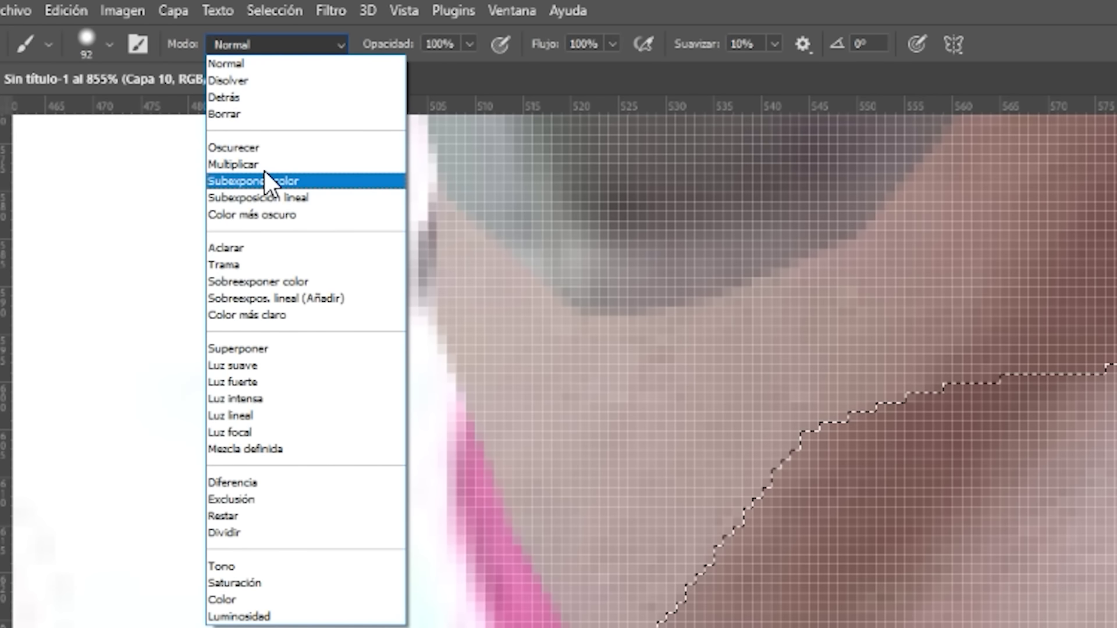
{"action": "left_click", "coordinate": [237, 349]}
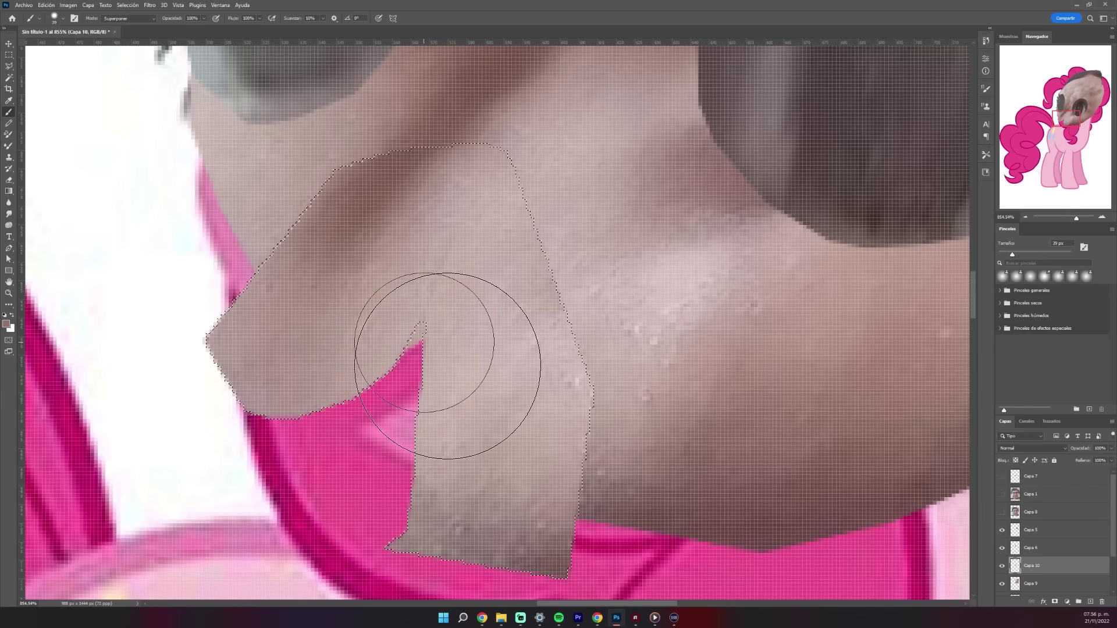
{"action": "scroll", "coordinate": [193, 92], "scroll_direction": "down", "scroll_amount": 8}
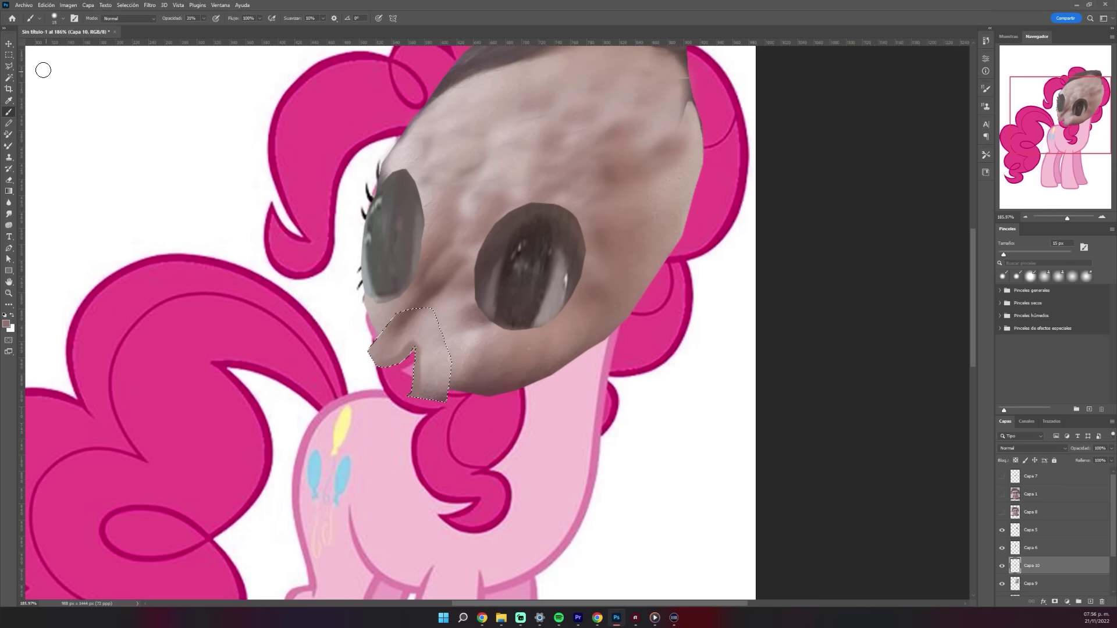
- Trim the skin patch's edges with the Rectangular Marquee and Eraser
{"action": "key", "text": "m"}
{"action": "scroll", "coordinate": [547, 360], "scroll_direction": "up", "scroll_amount": 2}
{"action": "scroll", "coordinate": [363, 368], "scroll_direction": "up", "scroll_amount": 3}
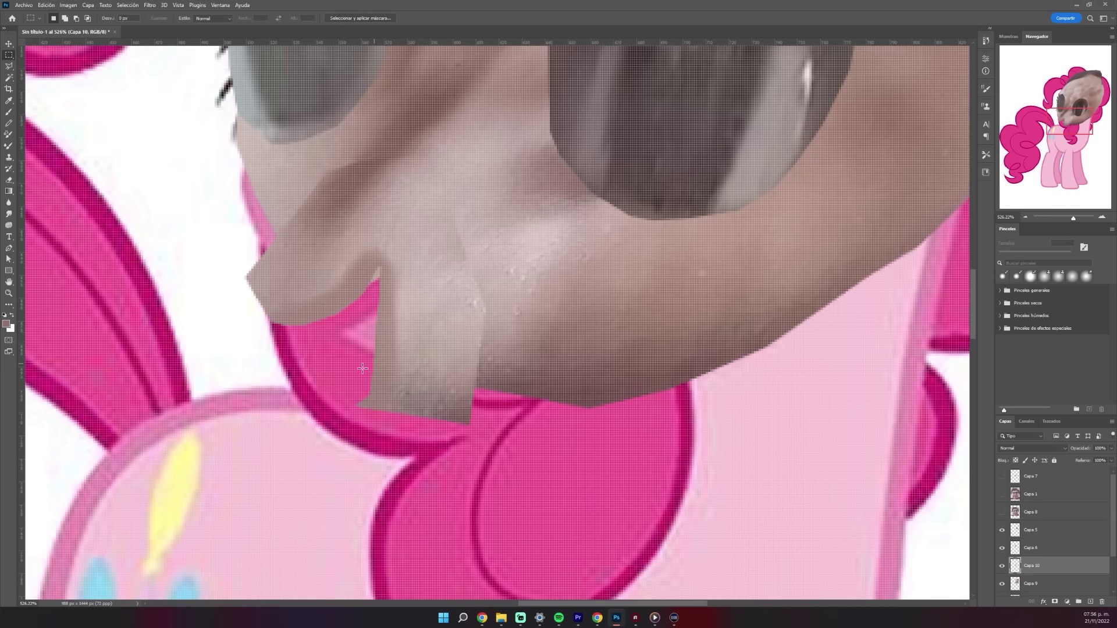
{"action": "scroll", "coordinate": [497, 498], "scroll_direction": "down", "scroll_amount": 4}
{"action": "key", "text": "e"}
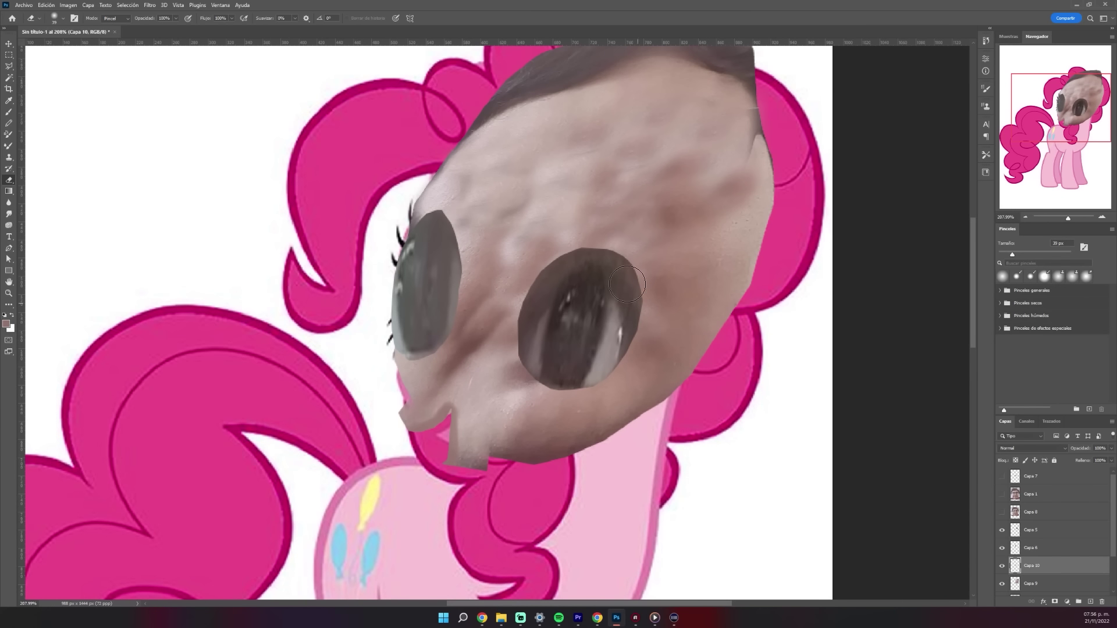
{"action": "scroll", "coordinate": [627, 284], "scroll_direction": "down", "scroll_amount": 1}
{"action": "scroll", "coordinate": [617, 326], "scroll_direction": "up", "scroll_amount": 2}
{"action": "scroll", "coordinate": [637, 200], "scroll_direction": "up", "scroll_amount": 1}
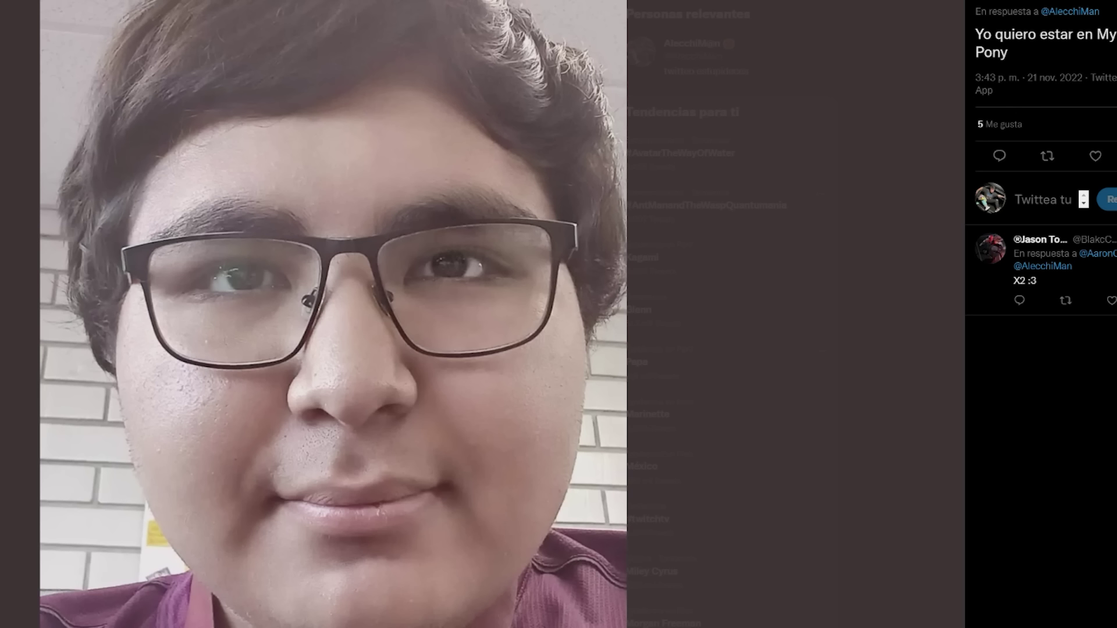
- Scale, rotate and warp the man's hair cutout to fit the pony's head
{"action": "right_click", "coordinate": [410, 245]}
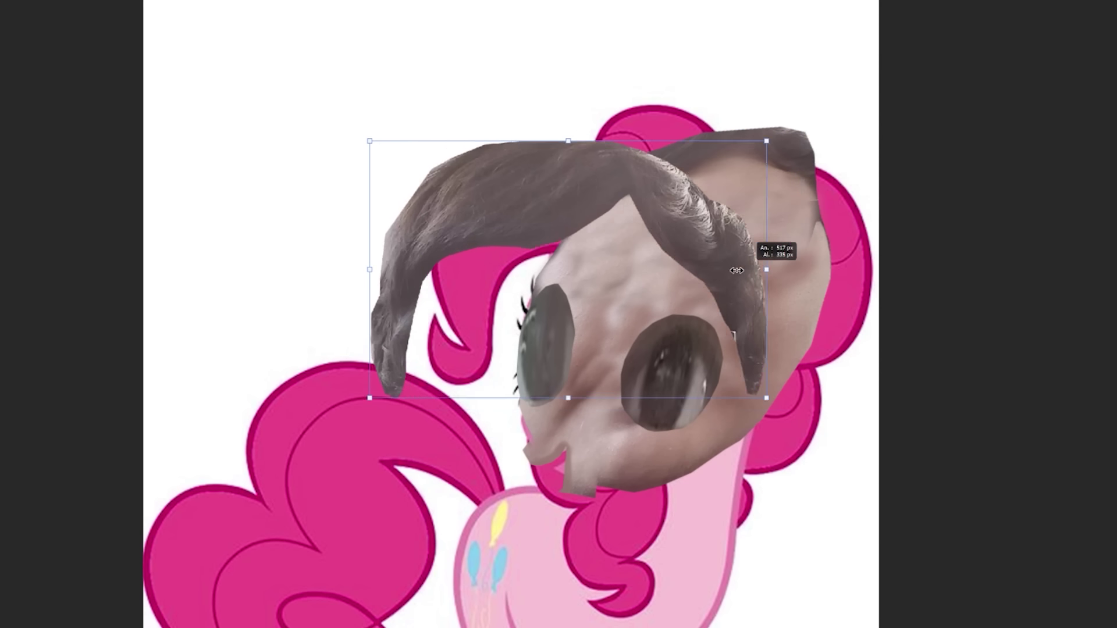
{"action": "mouse_move", "coordinate": [1001, 273]}
{"action": "left_mouse_down"}
{"action": "mouse_move", "coordinate": [592, 248]}
{"action": "mouse_move", "coordinate": [733, 230]}
{"action": "left_mouse_up"}
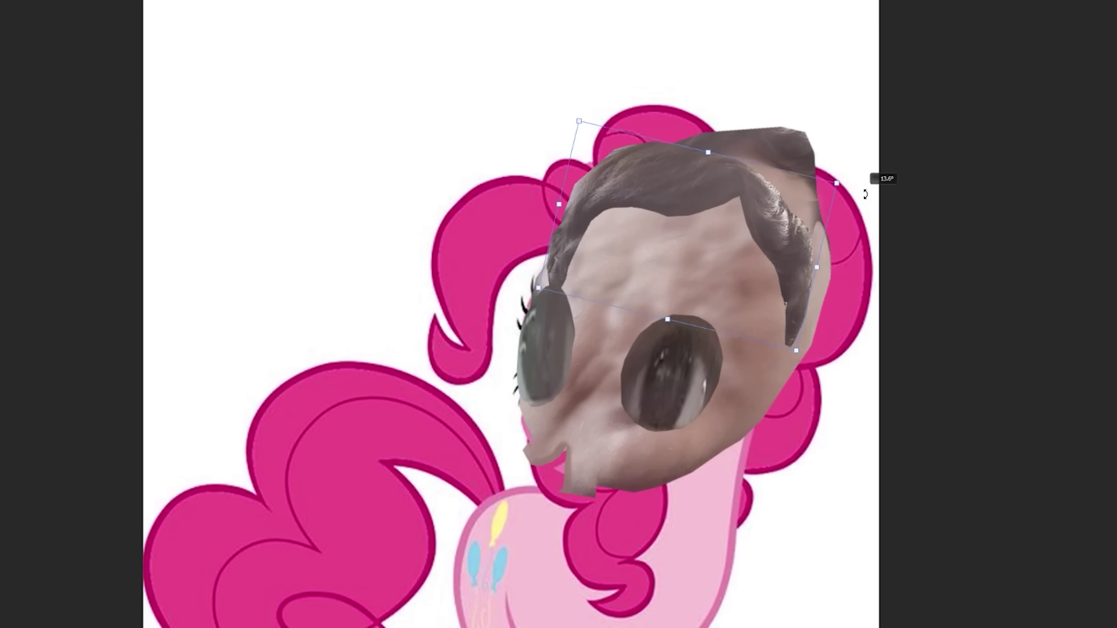
{"action": "left_click_drag", "start_coordinate": [832, 177], "coordinate": [818, 195]}
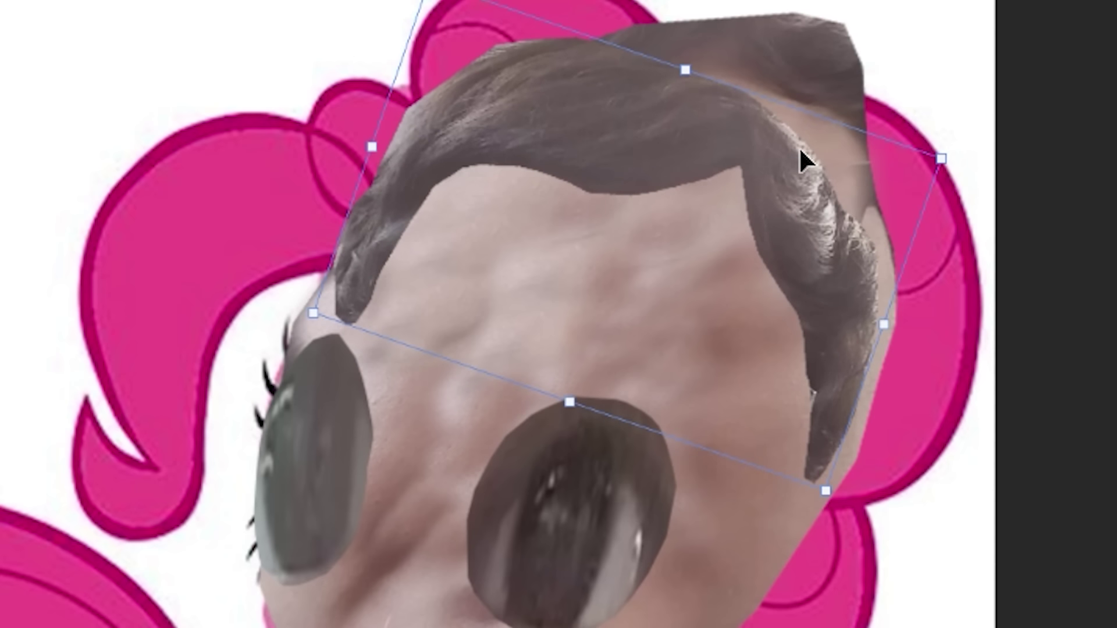
{"action": "right_click", "coordinate": [784, 164]}
{"action": "left_click", "coordinate": [846, 318]}
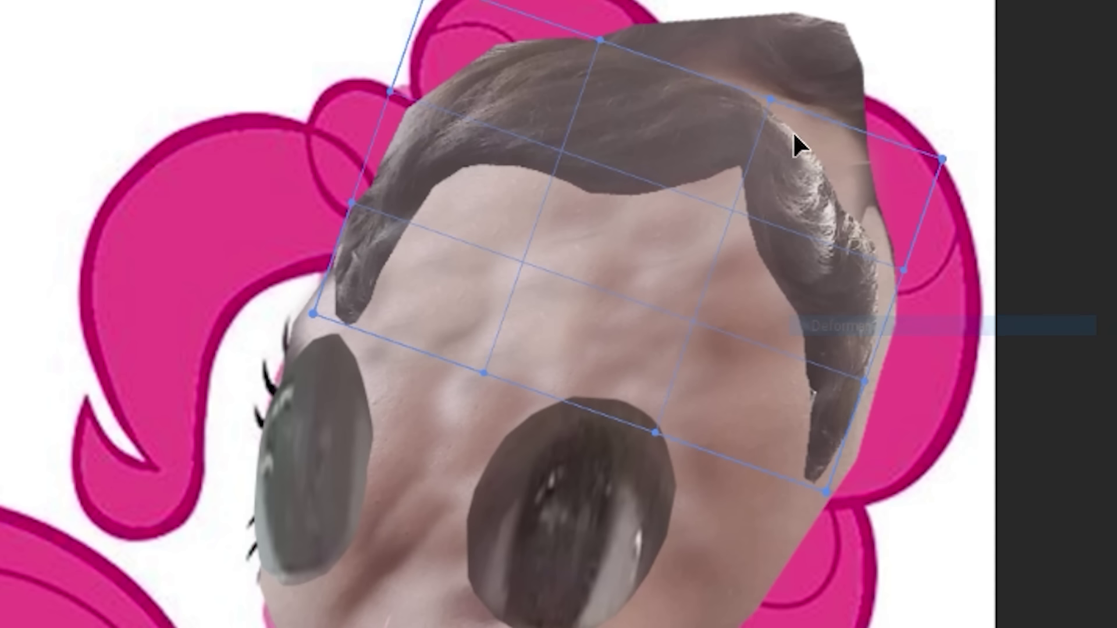
{"action": "left_click_drag", "start_coordinate": [817, 114], "coordinate": [871, 197]}
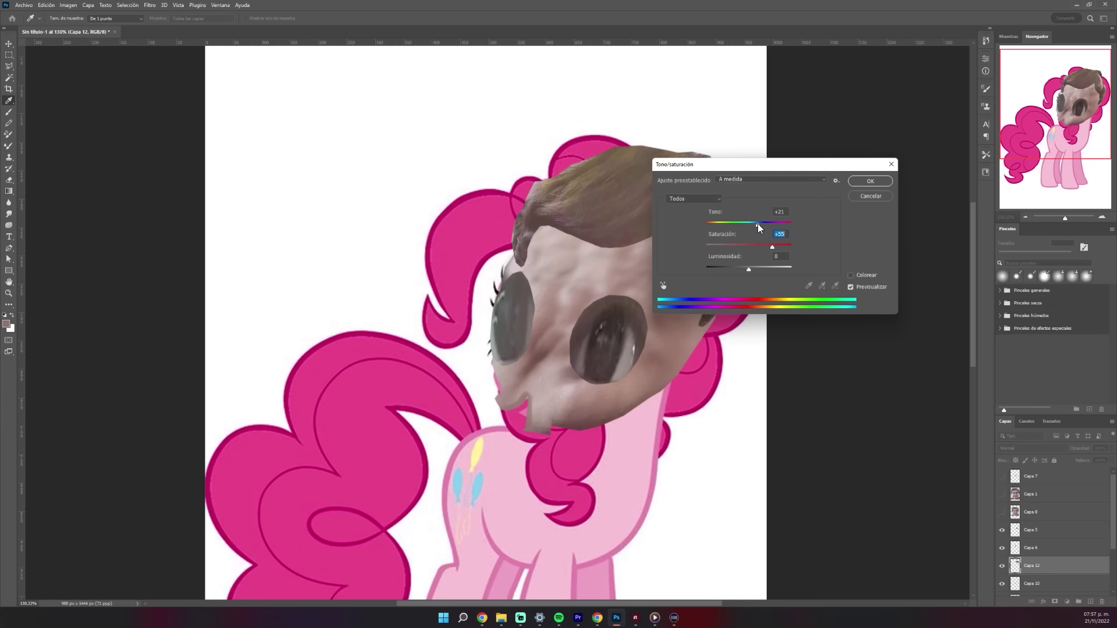
- Tint the hair purple with a Hue/Saturation hue of -43
{"action": "left_click_drag", "start_coordinate": [757, 224], "coordinate": [731, 225]}
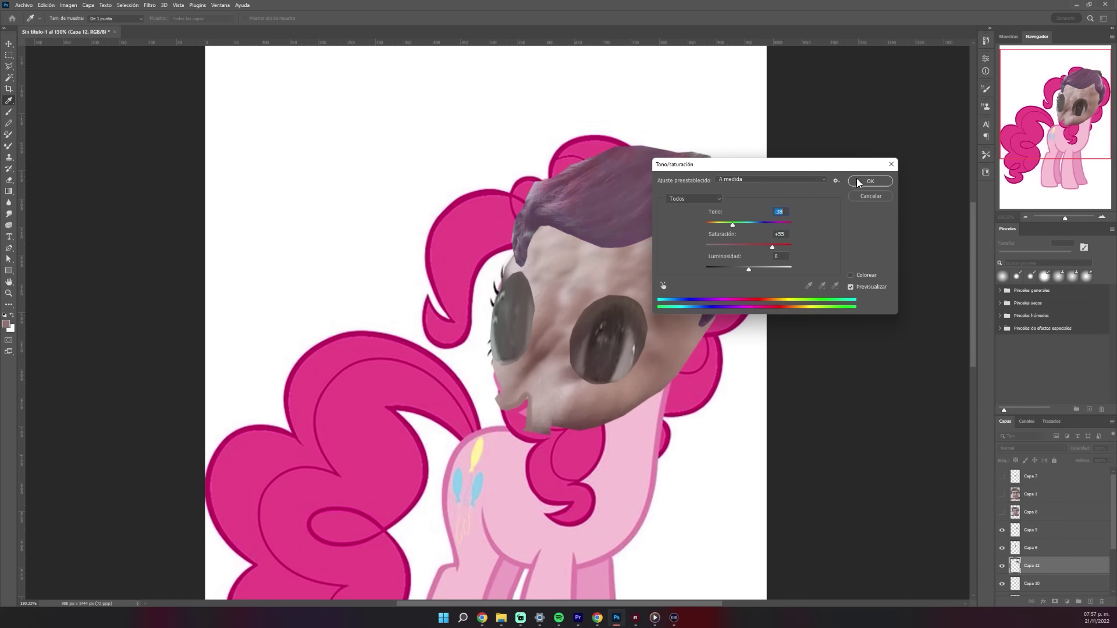
{"action": "left_click", "coordinate": [861, 181]}
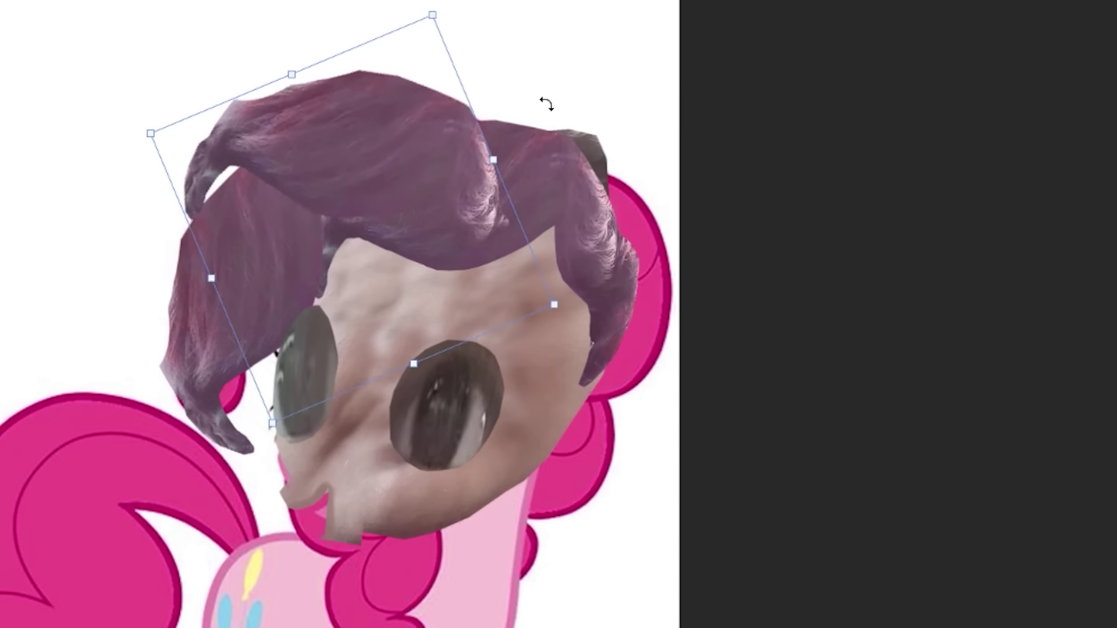
{"action": "right_click", "coordinate": [559, 215]}
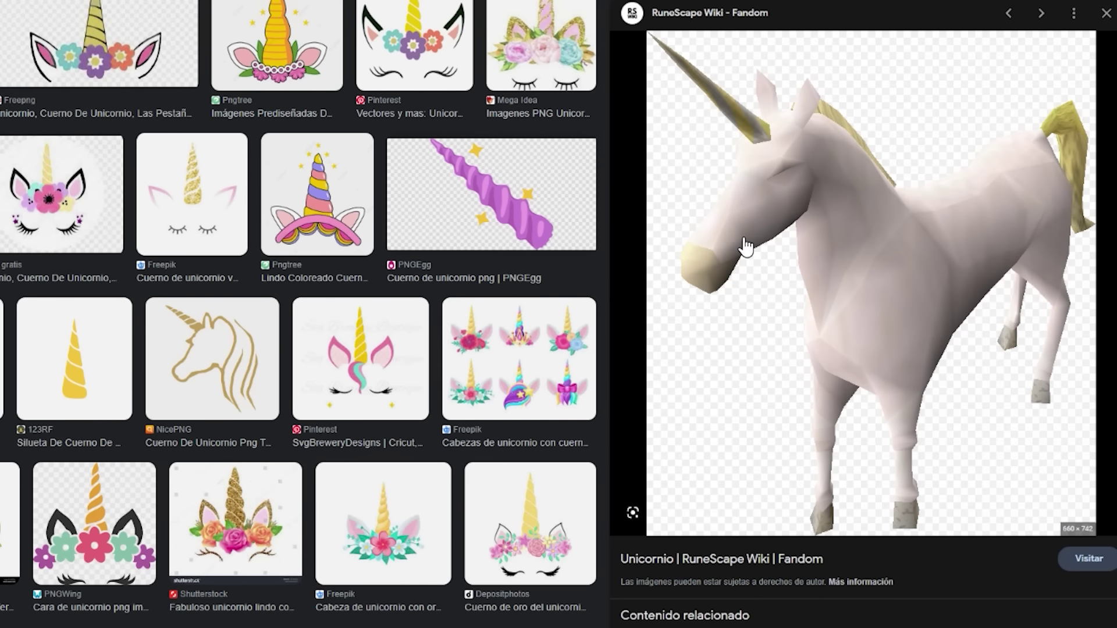
- Copy a unicorn horn image from the Google Images results
{"action": "right_click", "coordinate": [757, 240]}
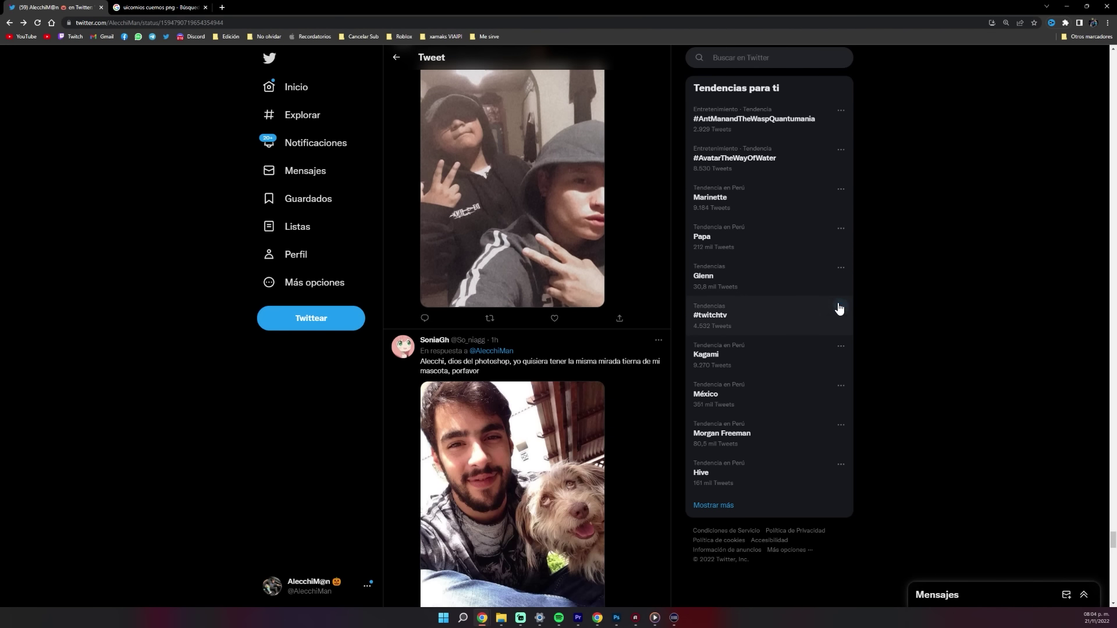
- Scroll the tweet's replies down to the man-and-dog selfie
{"action": "scroll", "coordinate": [839, 308], "scroll_direction": "down", "scroll_amount": 2}
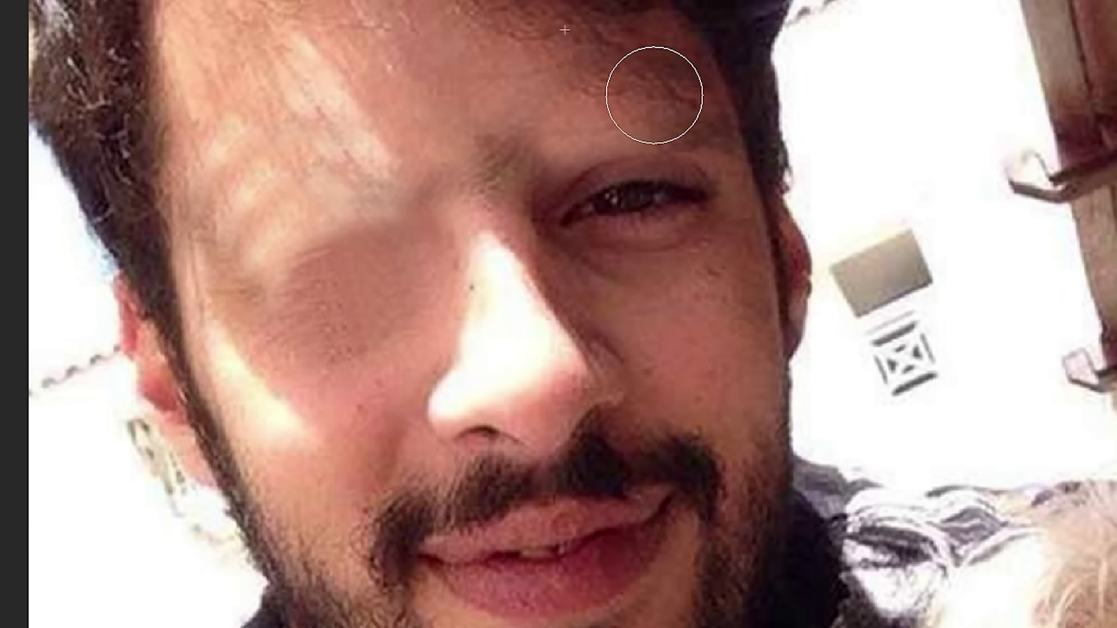
- Clone plain skin over the man's features and erase the dog-face layer's edges on his forehead
{"action": "left_click_drag", "start_coordinate": [487, 209], "coordinate": [500, 225]}
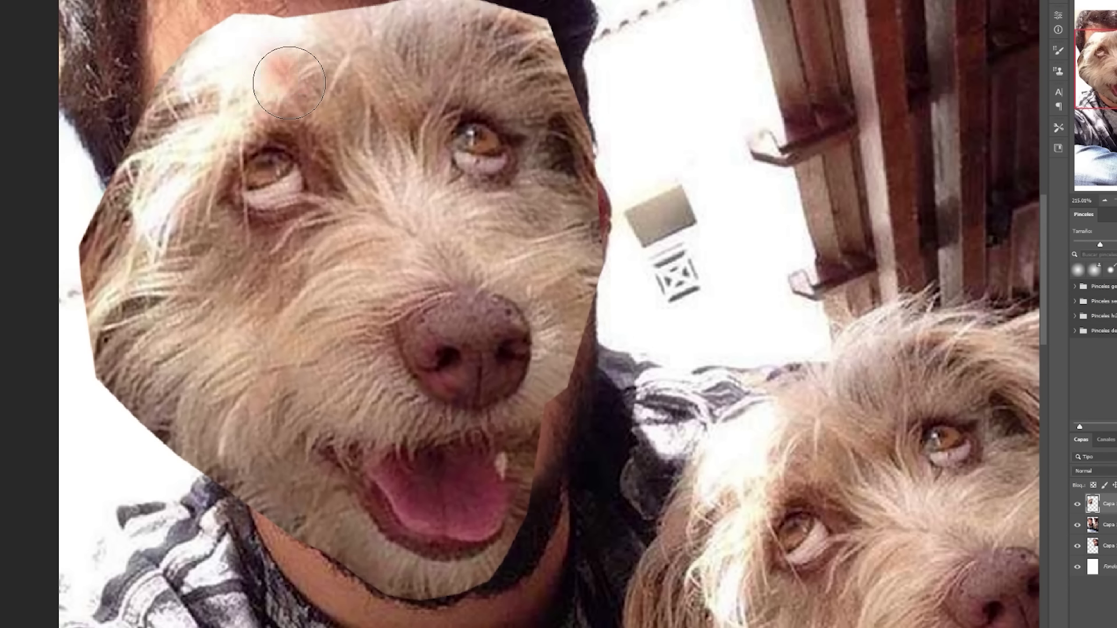
{"action": "mouse_move", "coordinate": [289, 83]}
{"action": "left_mouse_down"}
{"action": "mouse_move", "coordinate": [158, 243]}
{"action": "mouse_move", "coordinate": [125, 373]}
{"action": "left_mouse_up"}
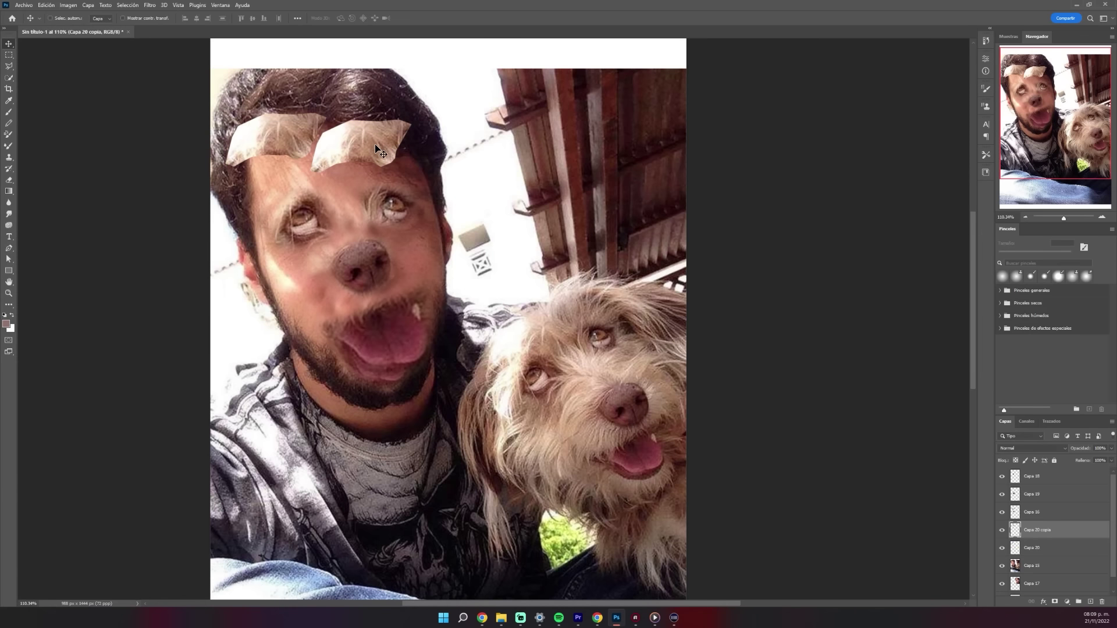
- Flip the fur patch horizontally and rotate it onto the man's forehead as a brow
{"action": "key", "text": "ctrl+t"}
{"action": "right_click", "coordinate": [376, 149]}
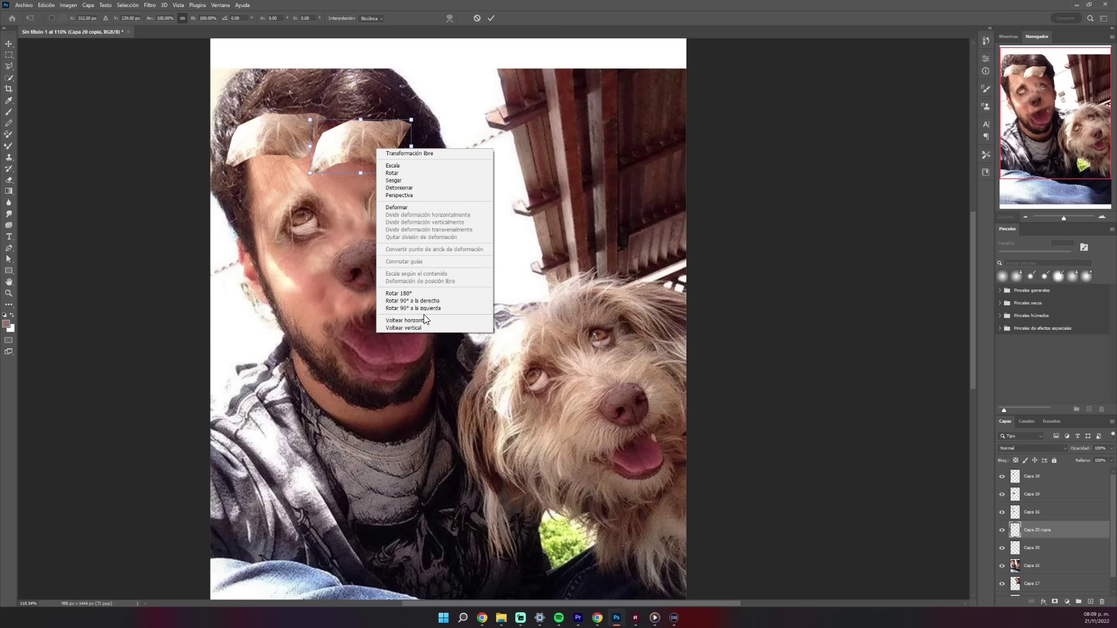
{"action": "left_click", "coordinate": [407, 320]}
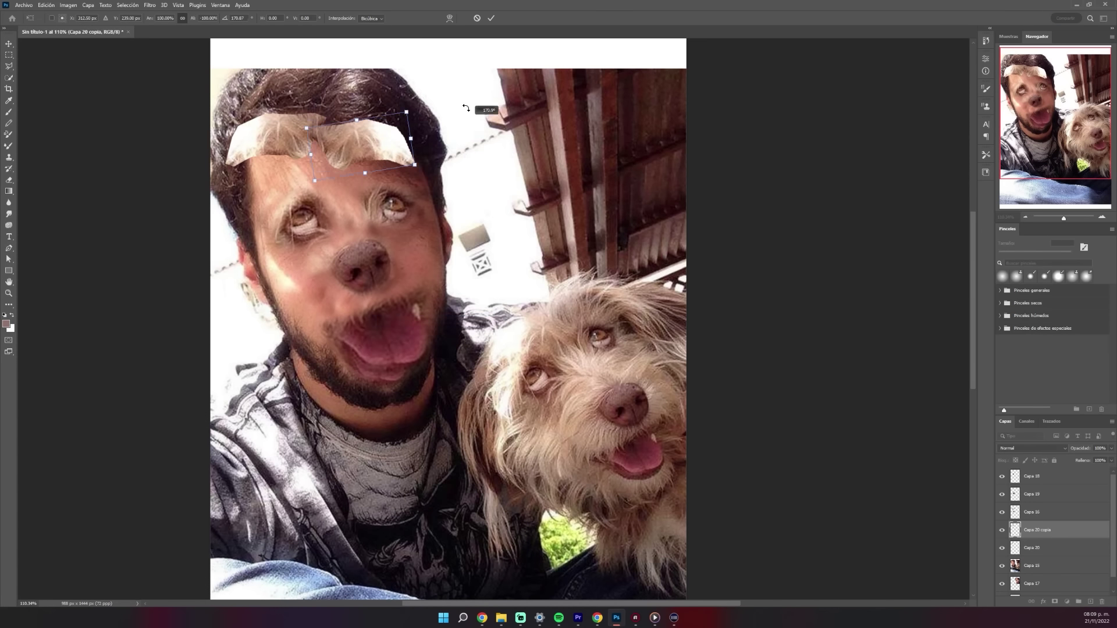
{"action": "left_click_drag", "start_coordinate": [465, 108], "coordinate": [372, 125]}
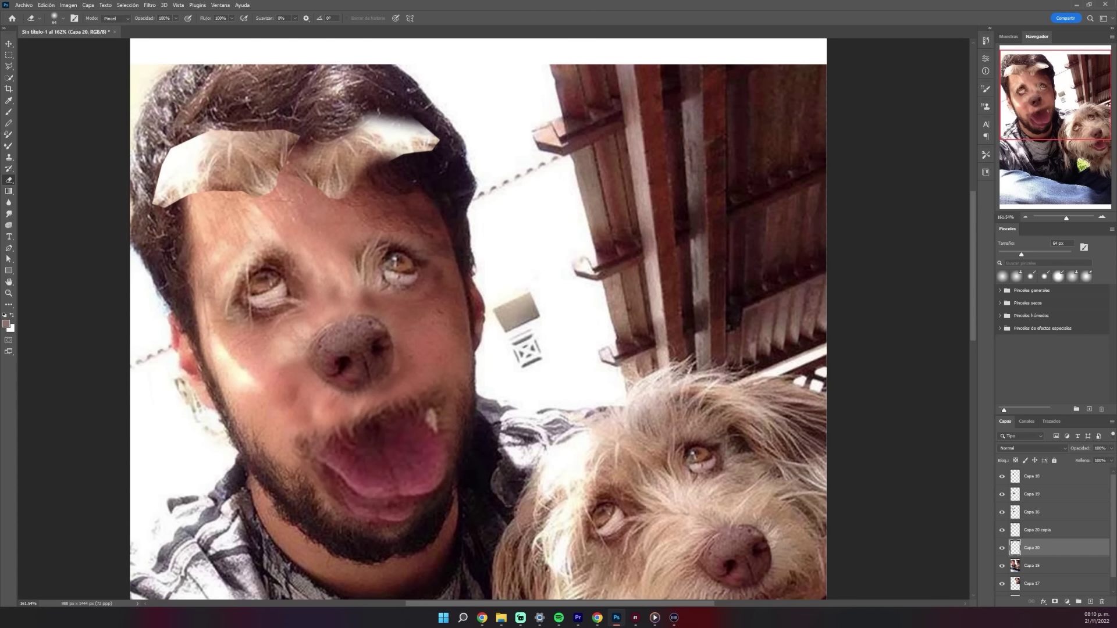
{"action": "scroll", "coordinate": [500, 320], "scroll_direction": "down", "scroll_amount": 2}
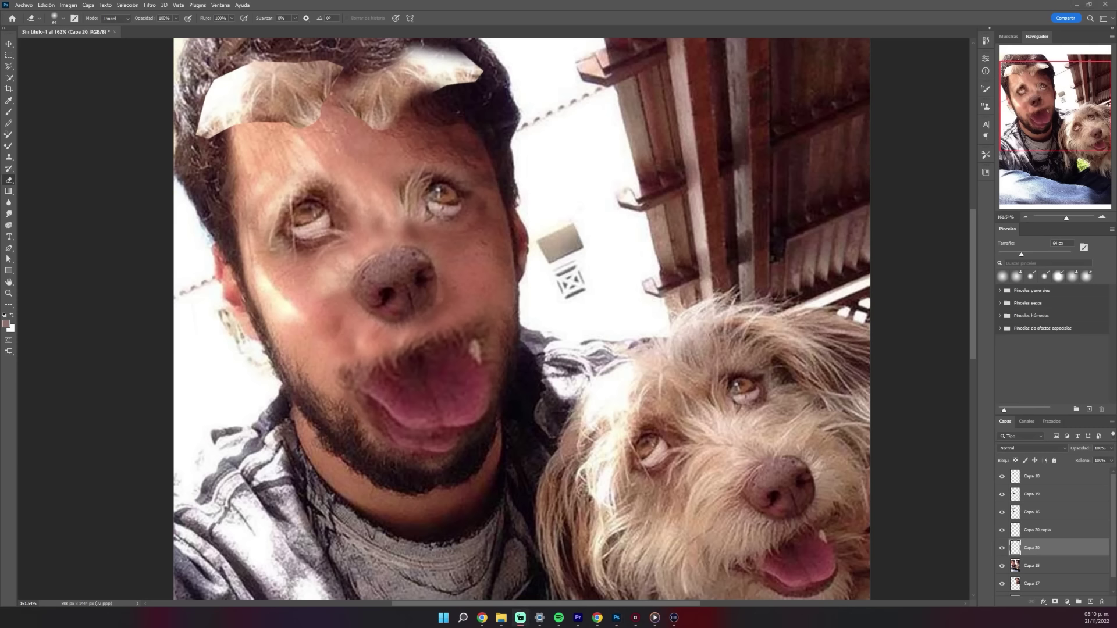
- Scroll the canvas view down to the dog's head
{"action": "scroll", "coordinate": [740, 438], "scroll_direction": "down", "scroll_amount": 1}
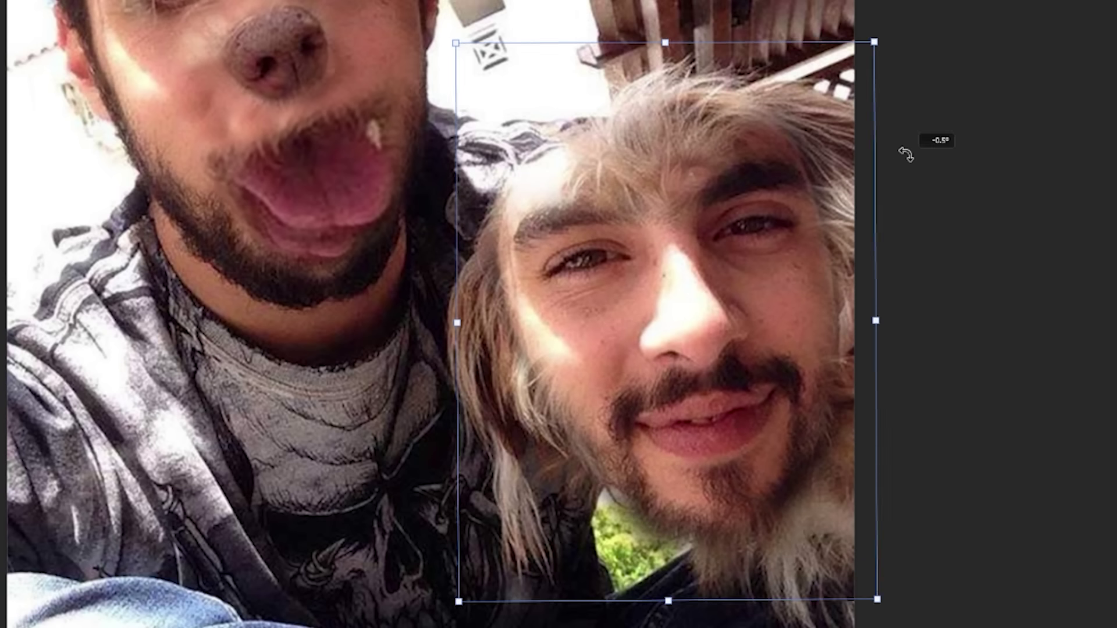